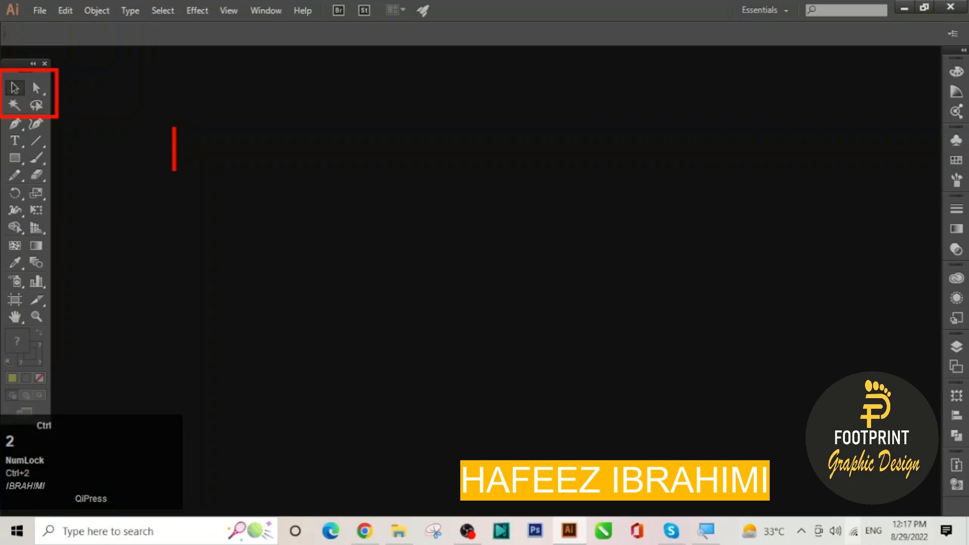
type("tol")
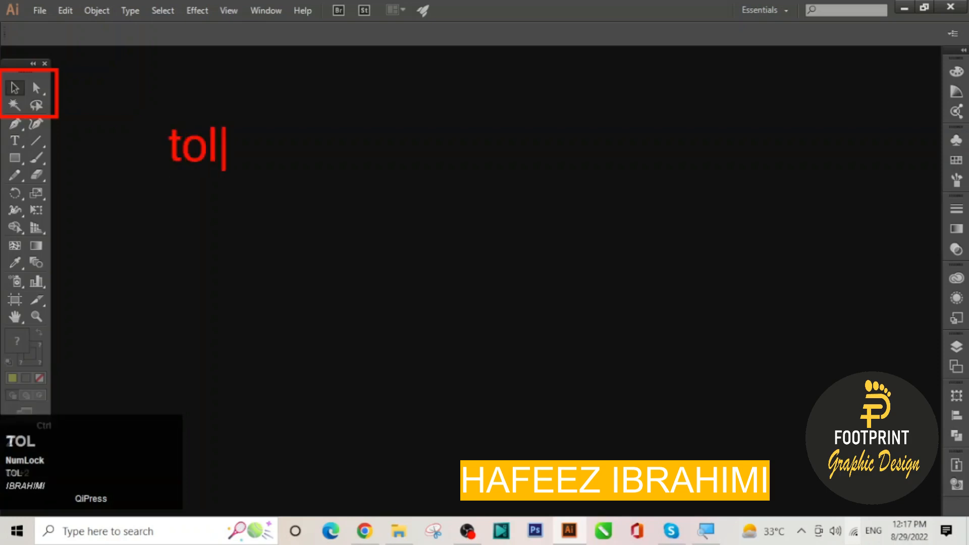
key("BackSpace")
type("ols ")
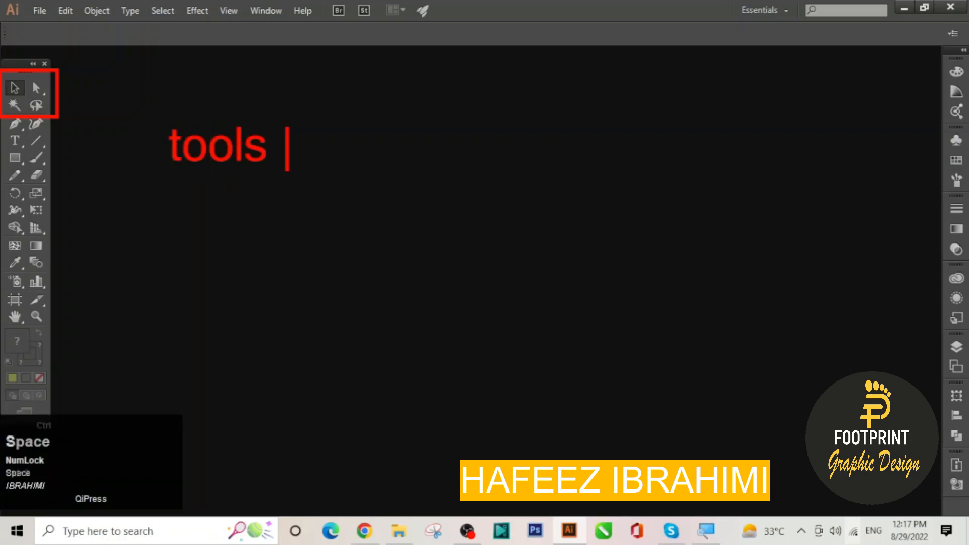
type("for selection")
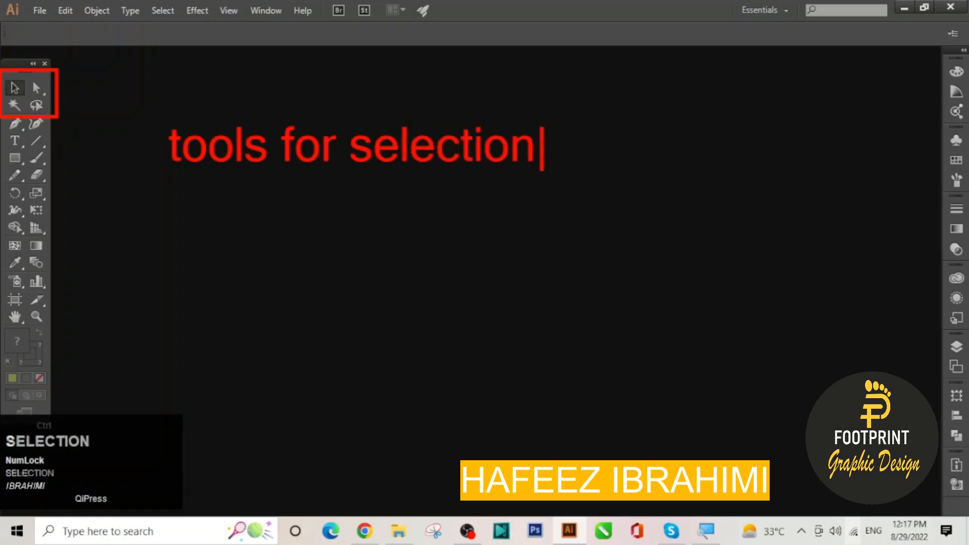
key("ctrl+2")
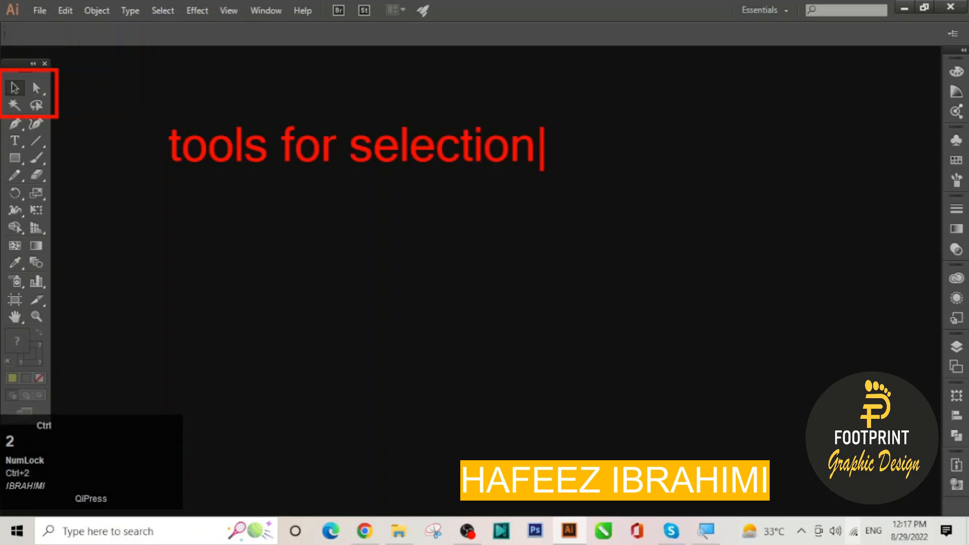
key("Escape")
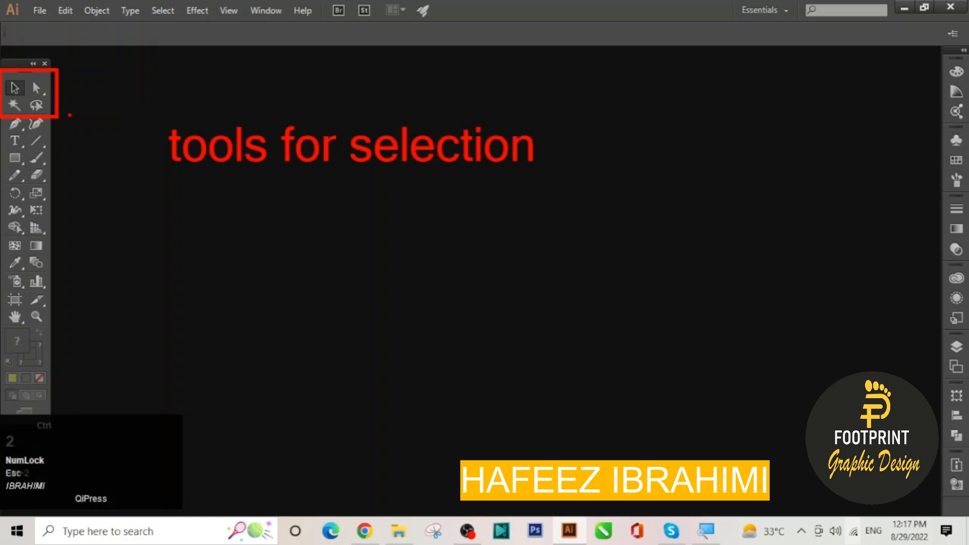
left_click_drag(63, 108, 121, 141)
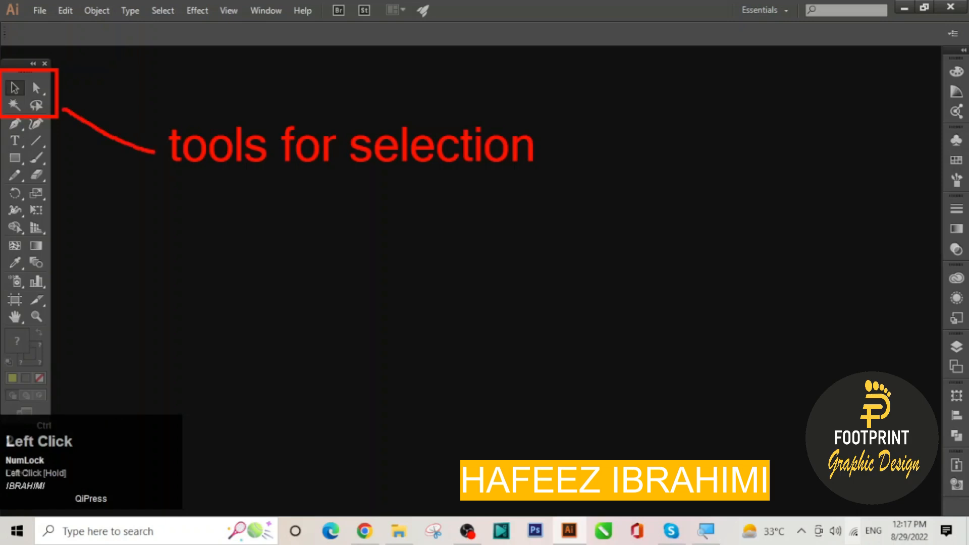
key("Escape")
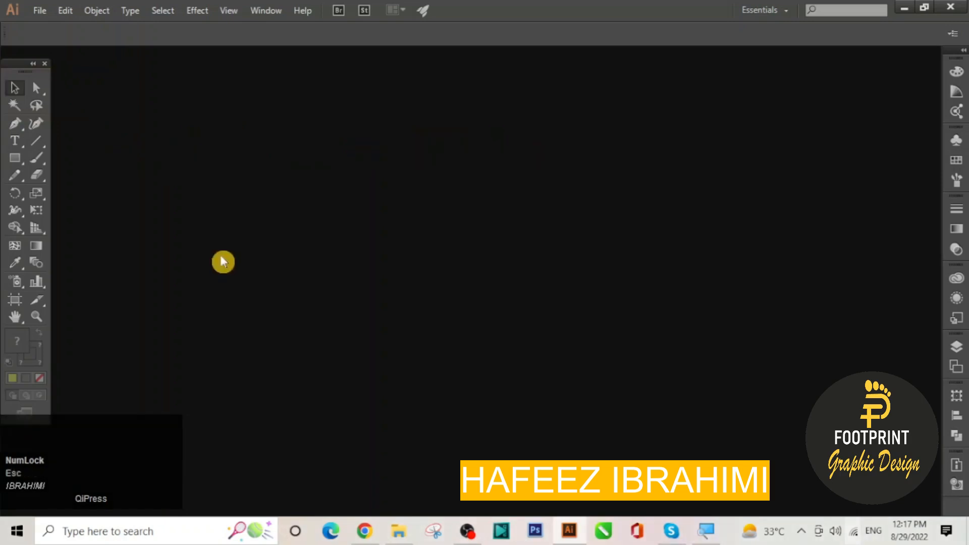
key("ctrl")
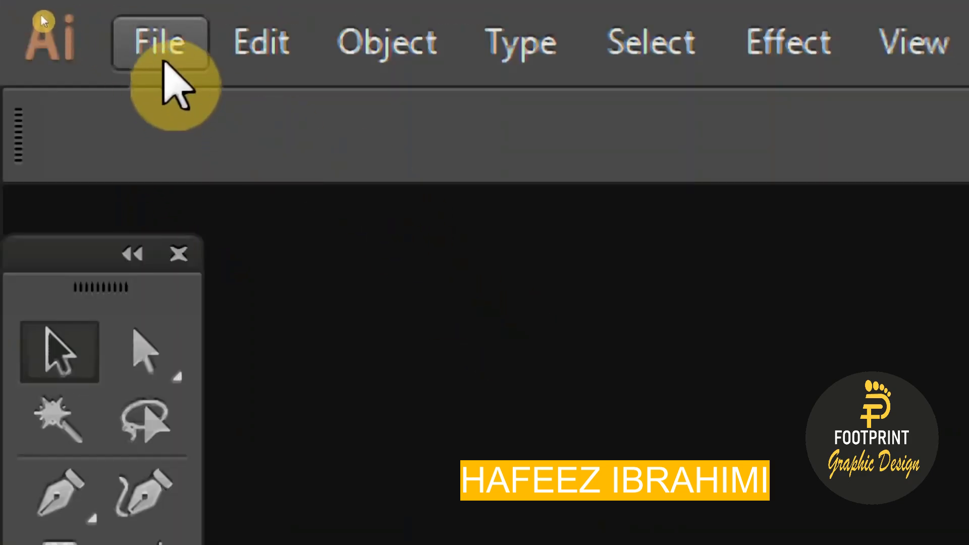
Create a new Letter-size document named "Lasso Tool" in landscape orientation, 792 x 612 pt.
left_click(40, 11)
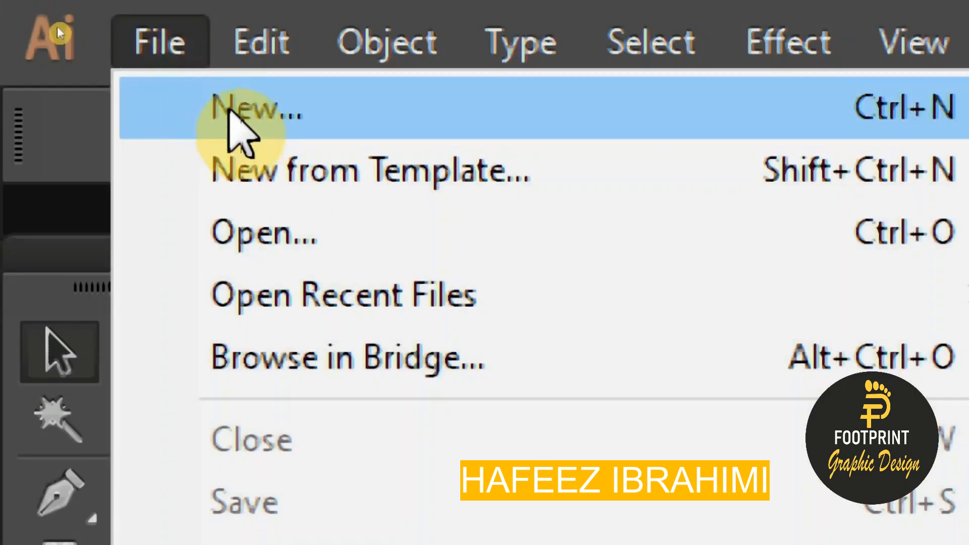
left_click(228, 109)
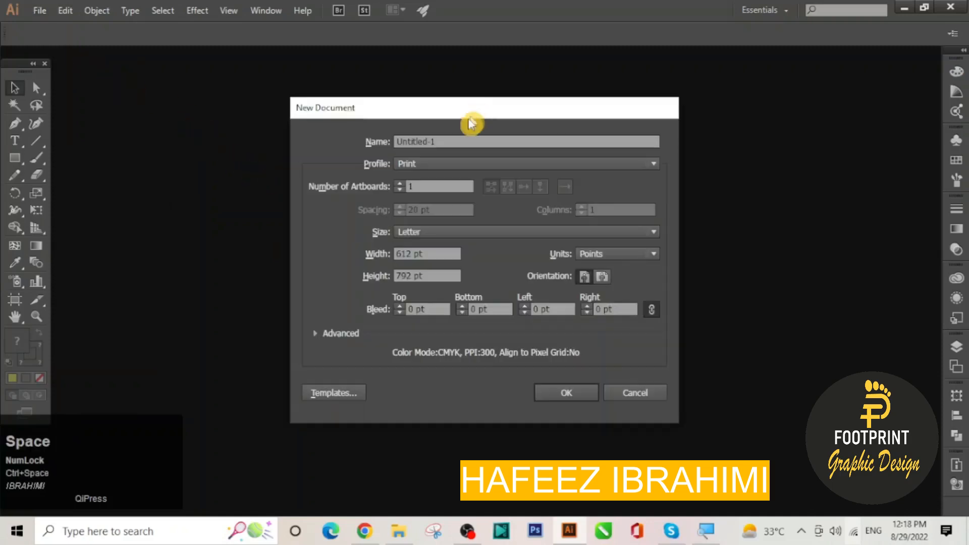
left_click(419, 140)
left_click_drag(419, 140, 374, 142)
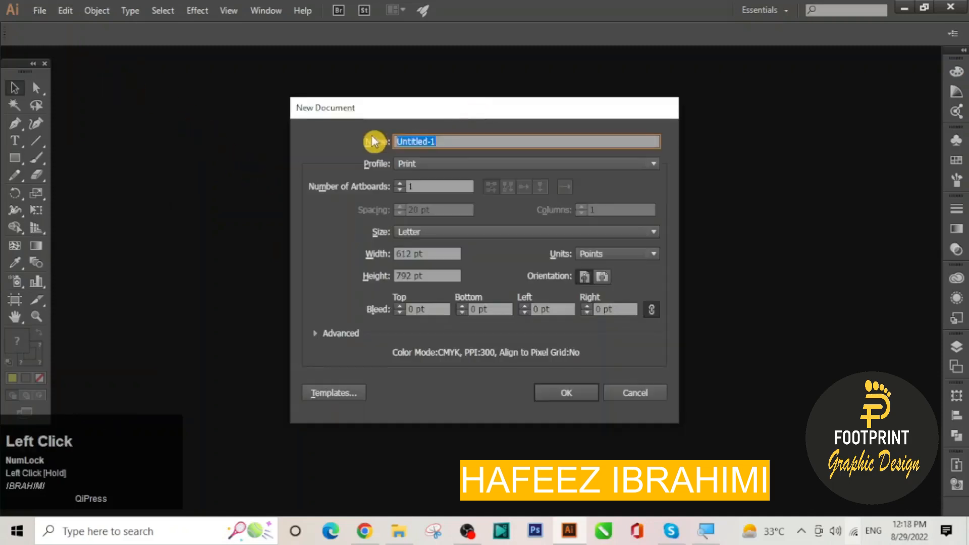
type("Lasso")
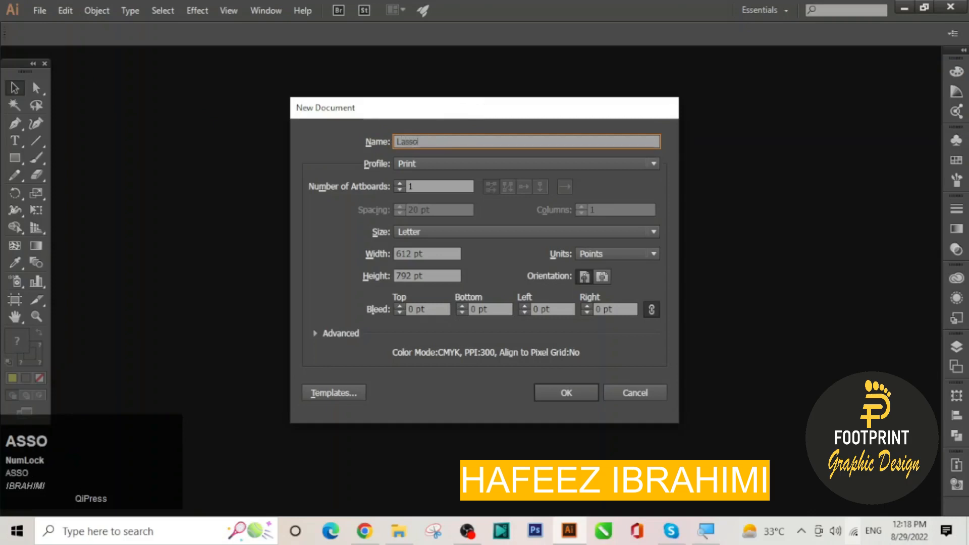
type(" Tool")
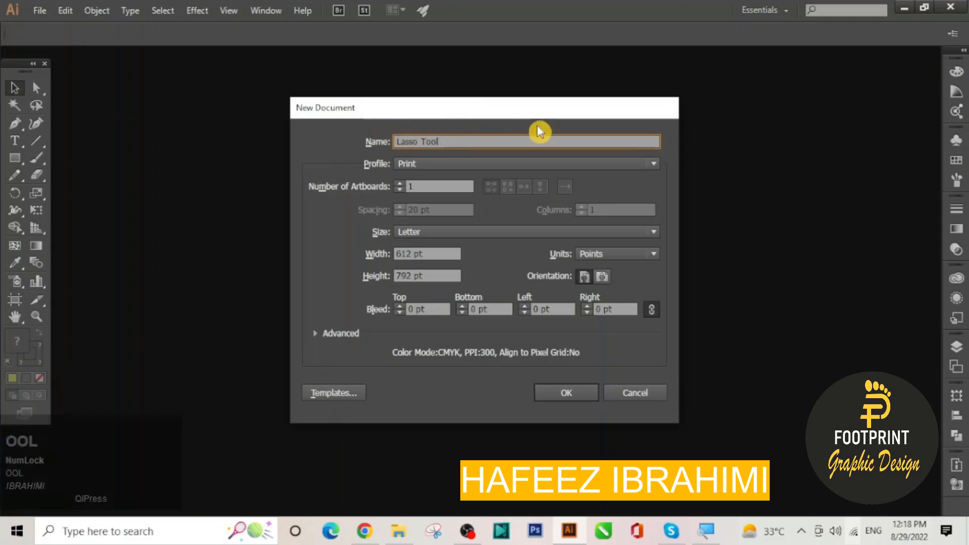
left_click(602, 277)
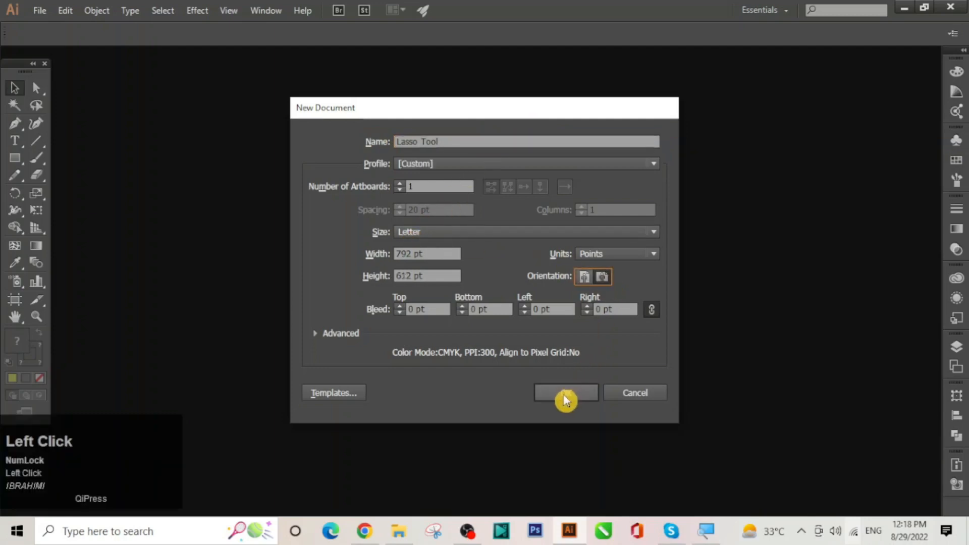
left_click(565, 394)
key("ctrl+space")
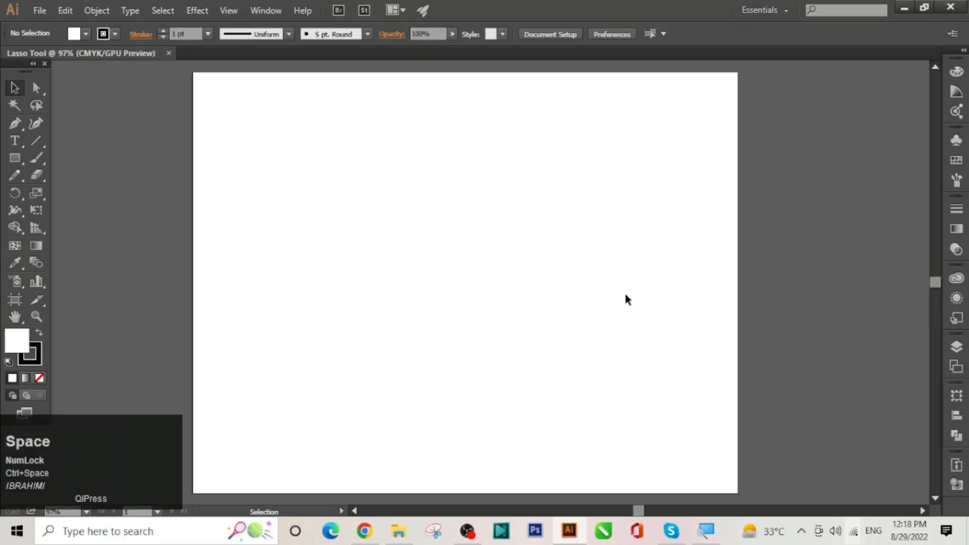
Draw rectangles of different sizes near the artboard's upper left, upper right and lower left corners, plus a rounded rectangle left of its centre.
left_click(17, 159)
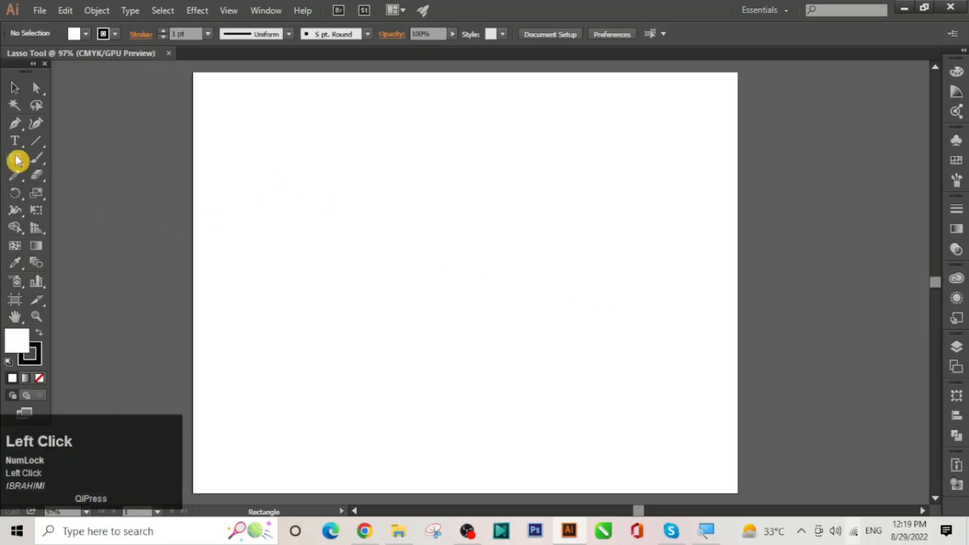
left_click_drag(17, 159, 74, 161)
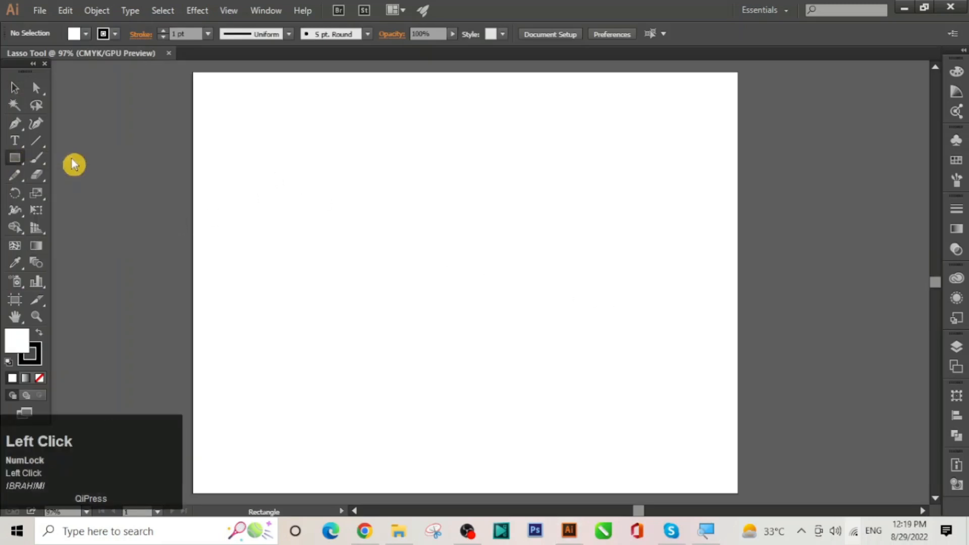
left_click_drag(237, 100, 292, 157)
left_click_drag(663, 108, 706, 219)
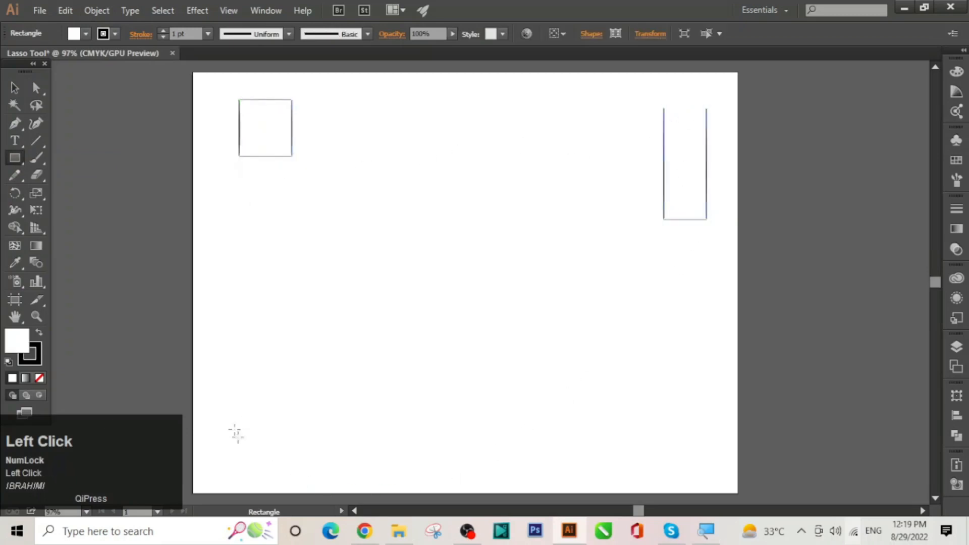
left_click_drag(228, 402, 315, 465)
left_click_drag(17, 160, 59, 180)
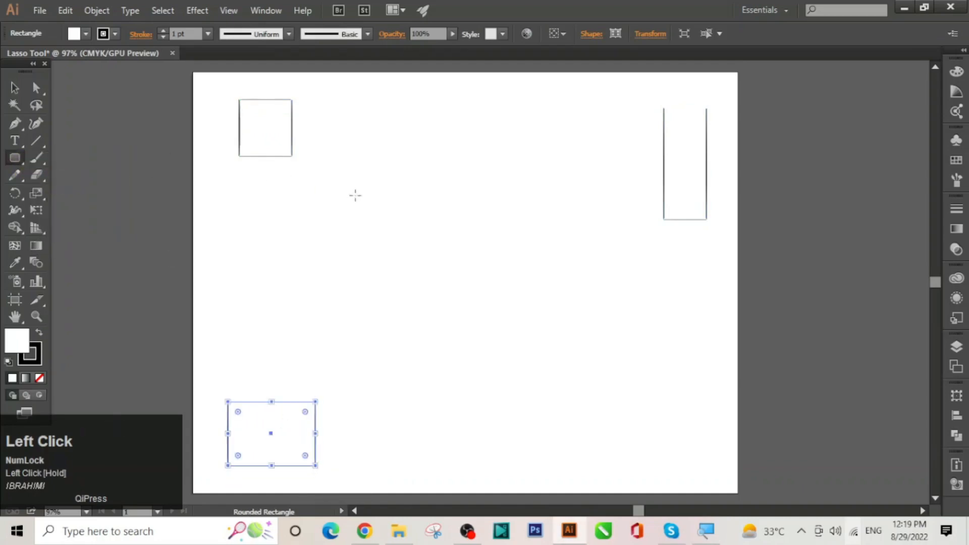
left_click_drag(355, 195, 435, 266)
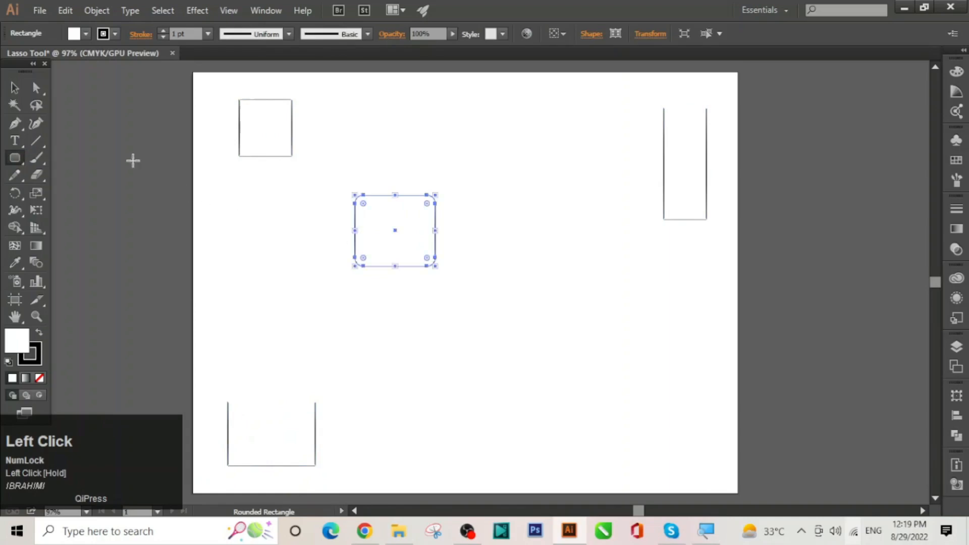
Draw five circles of different sizes across the artboard with the Ellipse tool, the largest in the lower right area.
left_click_drag(19, 158, 70, 190)
left_click_drag(343, 99, 426, 178)
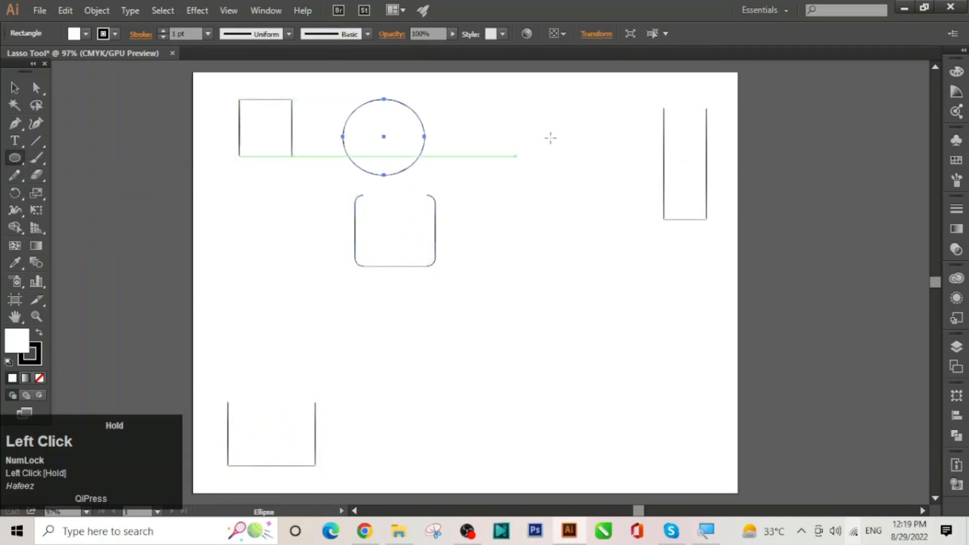
left_click_drag(536, 115, 616, 188)
left_click_drag(496, 299, 664, 478)
left_click_drag(665, 252, 723, 309)
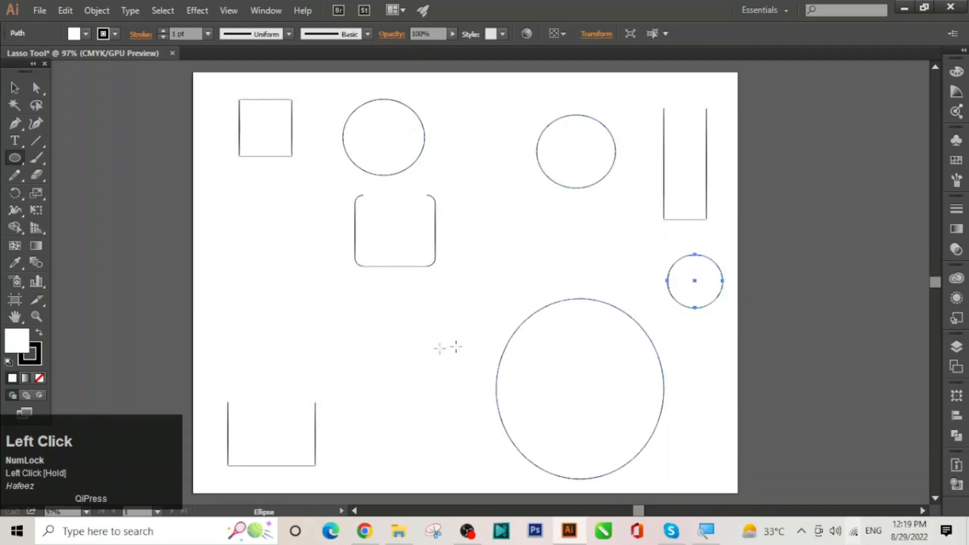
left_click_drag(366, 349, 429, 415)
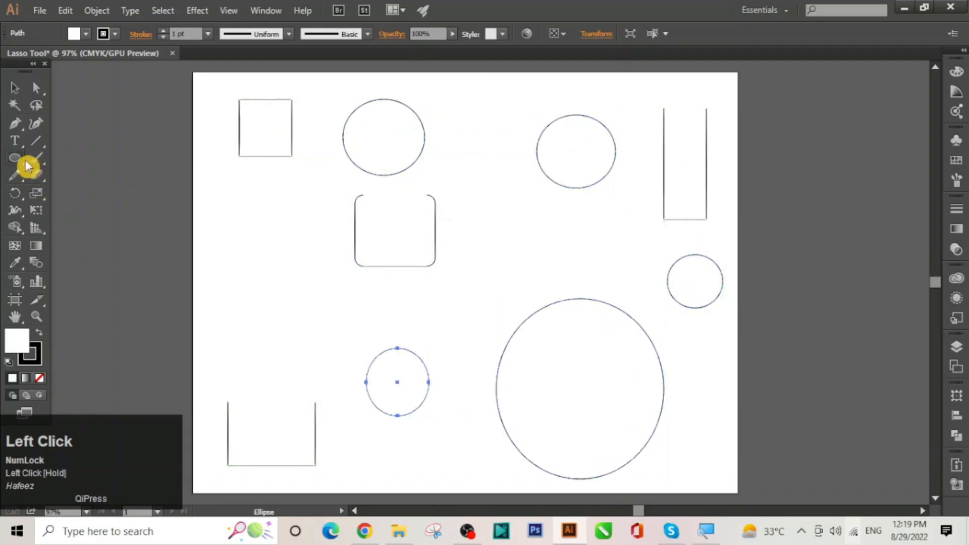
Draw four hexagons of different sizes between the existing shapes with the Polygon tool.
left_click_drag(20, 160, 69, 214)
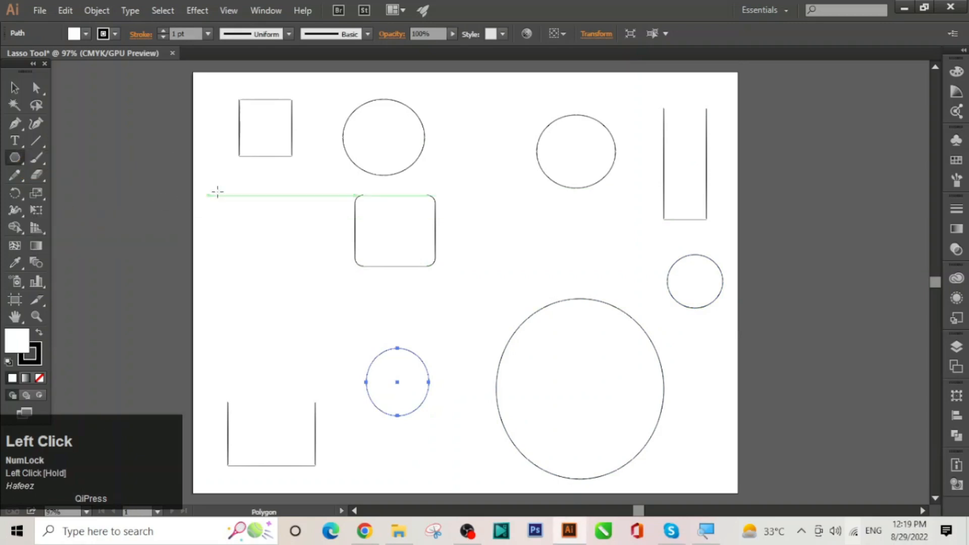
left_click_drag(216, 192, 240, 207)
left_click_drag(466, 211, 484, 225)
left_click_drag(429, 290, 460, 308)
left_click_drag(572, 235, 605, 263)
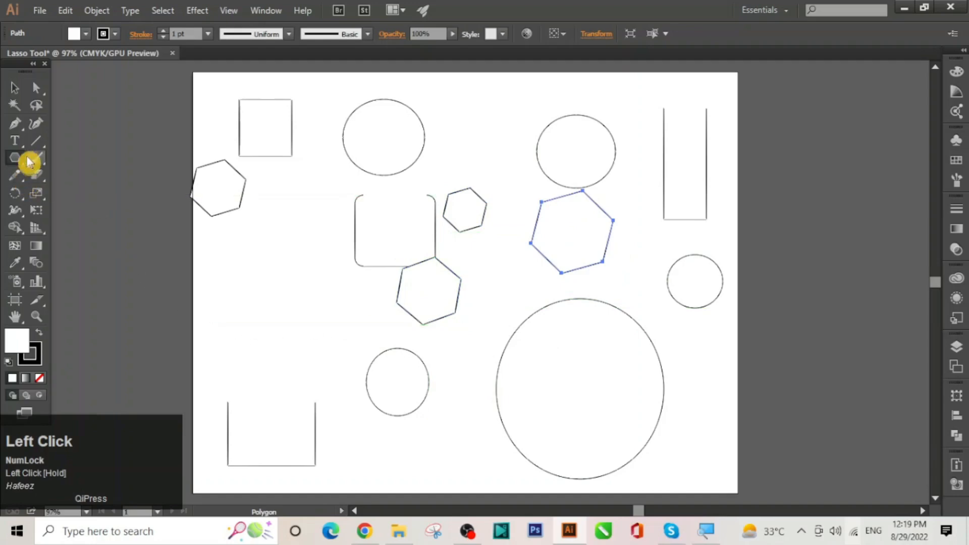
Draw five-pointed stars of different sizes in the empty areas between the other shapes.
left_click_drag(18, 158, 75, 227)
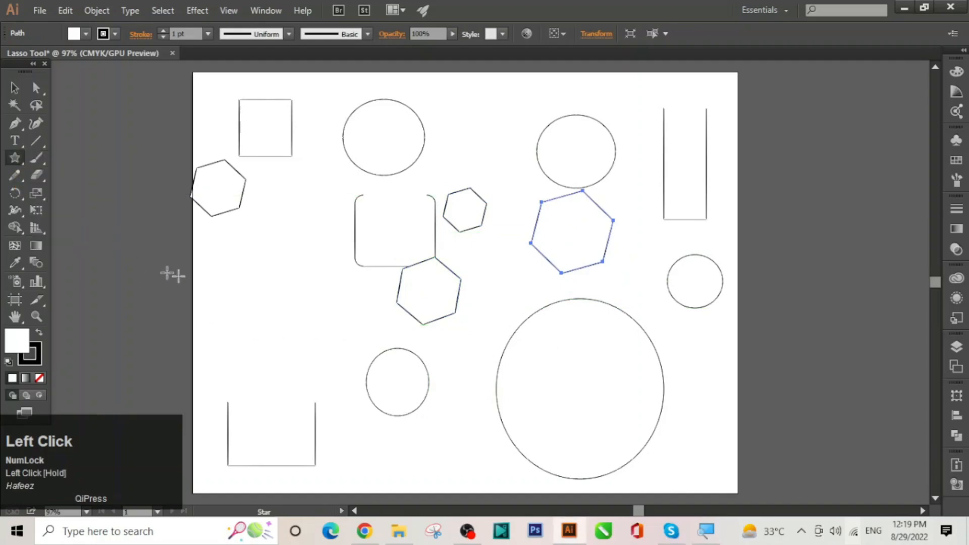
left_click_drag(228, 252, 245, 270)
left_click_drag(281, 302, 313, 325)
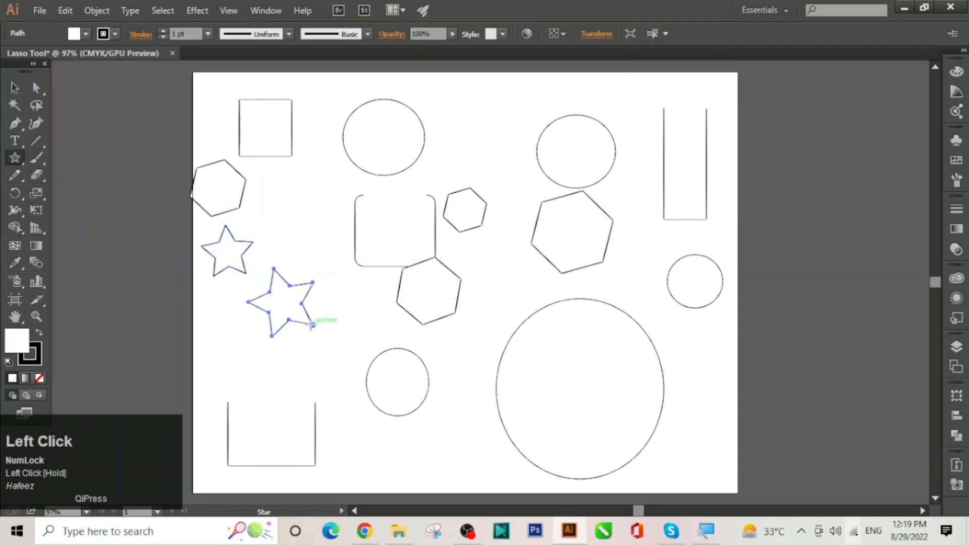
left_click_drag(312, 324, 313, 325)
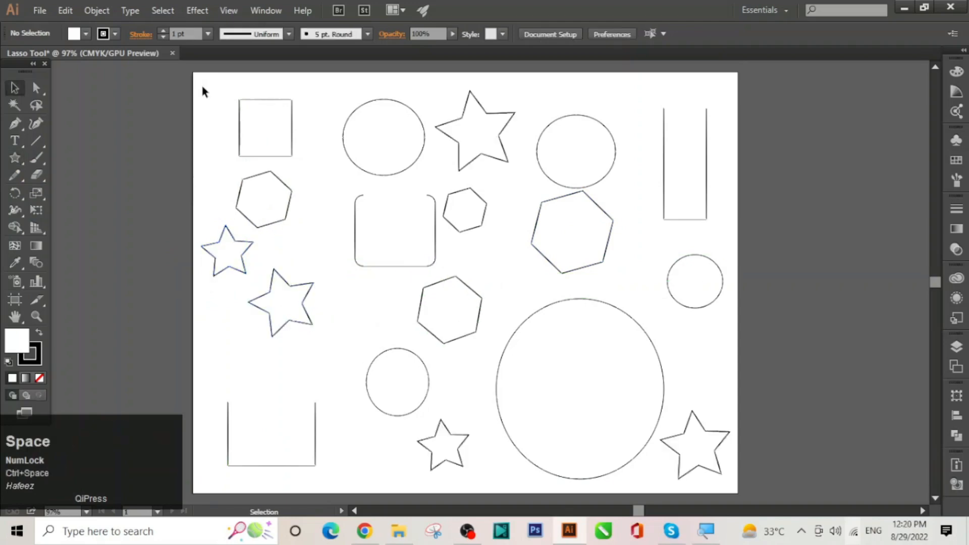
Fill the upper-left rectangle and the large hexagon below the upper-right circle with the red swatch.
left_click(279, 129)
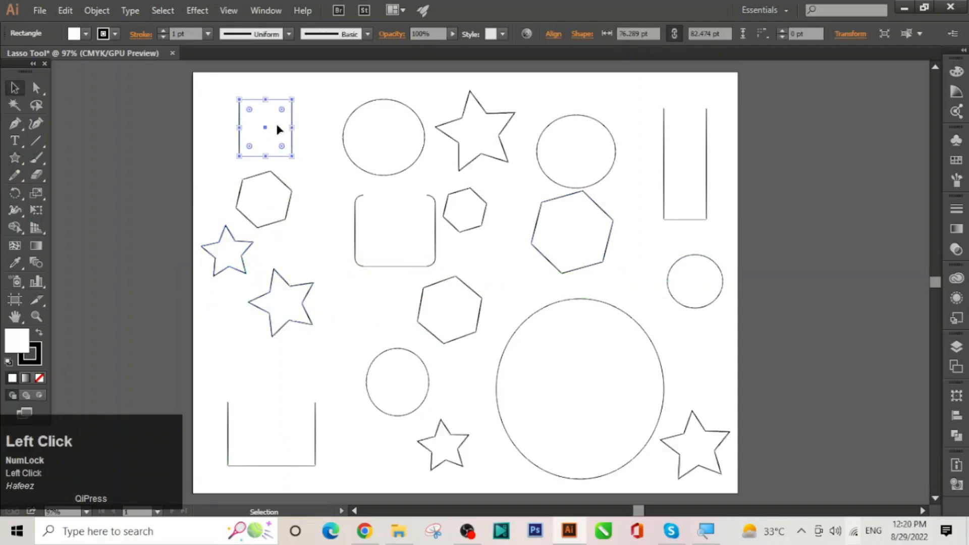
left_click(589, 237, "shift")
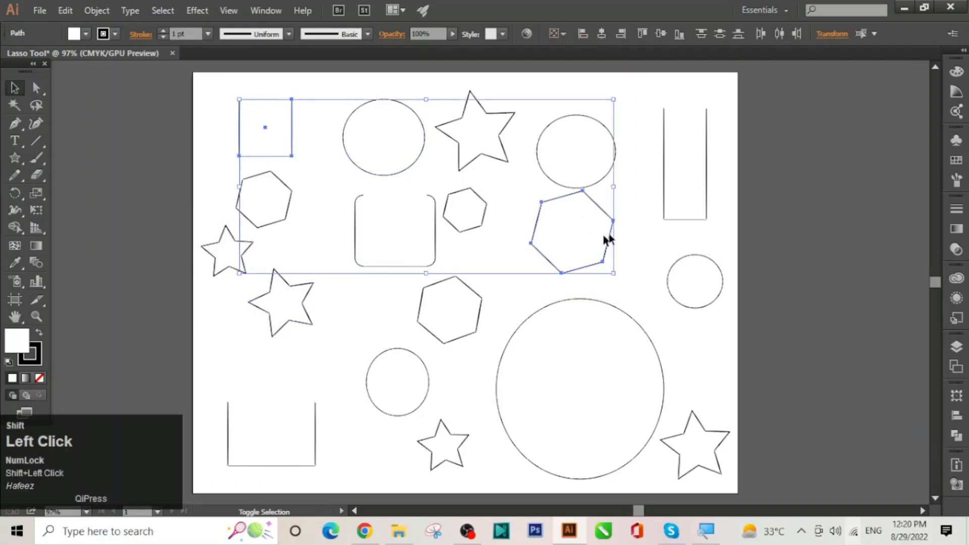
left_click(956, 161)
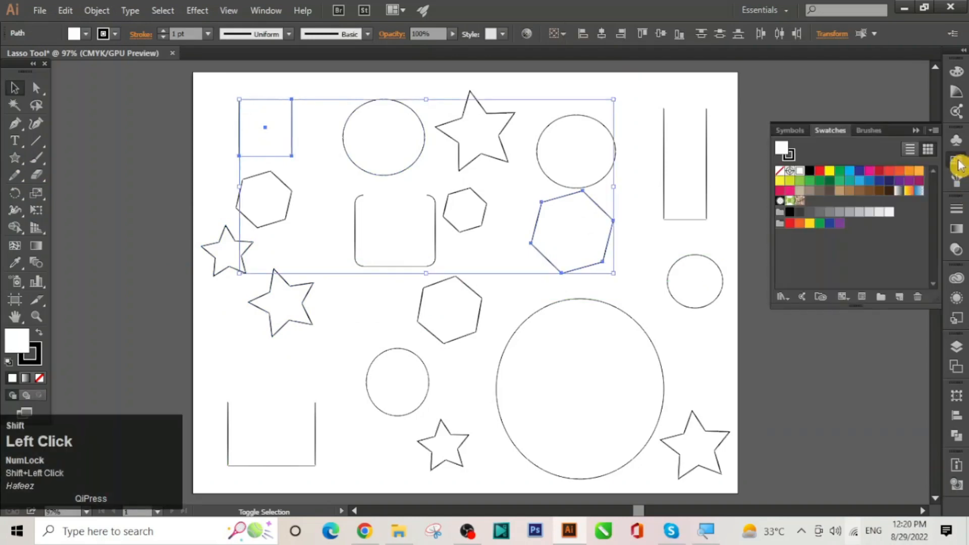
left_click(819, 172)
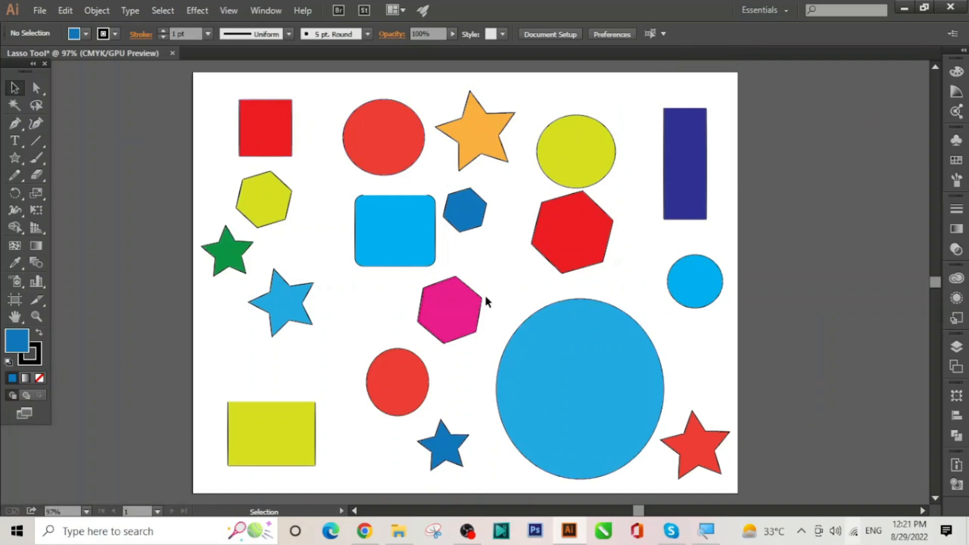
Select the red rectangle in the artboard's upper-left corner by drawing a freehand Lasso outline around it.
left_click(37, 107)
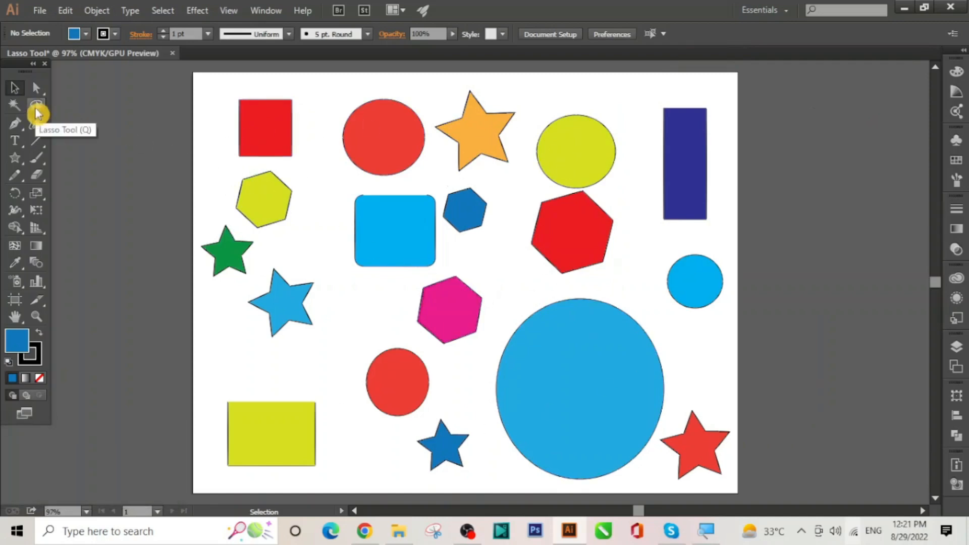
left_click(36, 110)
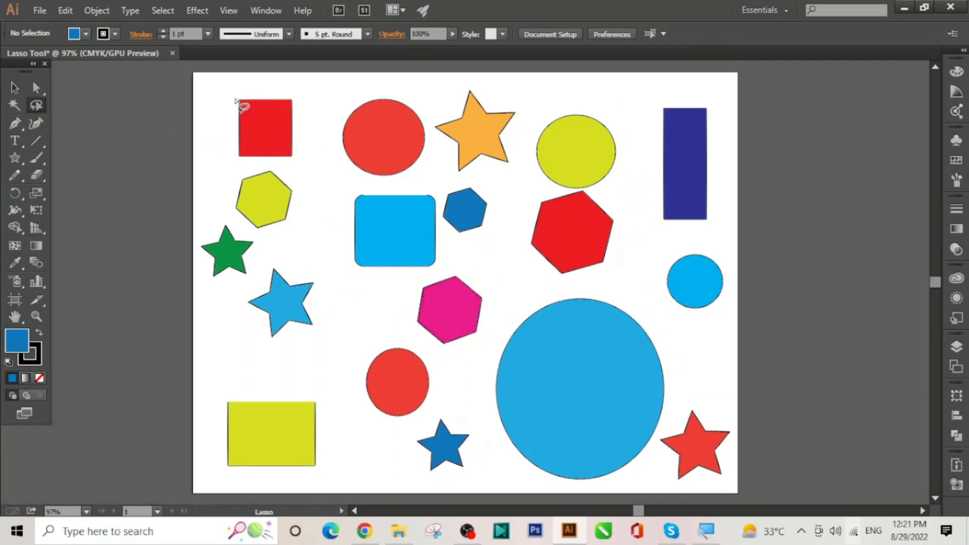
mouse_move(232, 97)
left_mouse_down()
mouse_move(221, 130)
mouse_move(227, 157)
mouse_move(247, 172)
left_mouse_up()
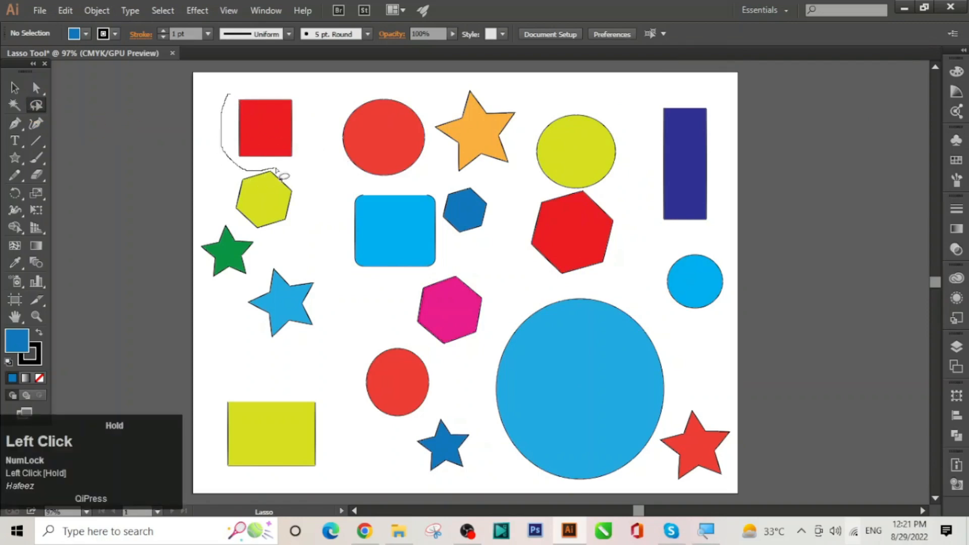
mouse_move(312, 139)
left_mouse_down()
mouse_move(302, 108)
mouse_move(255, 100)
mouse_move(269, 123)
left_mouse_up()
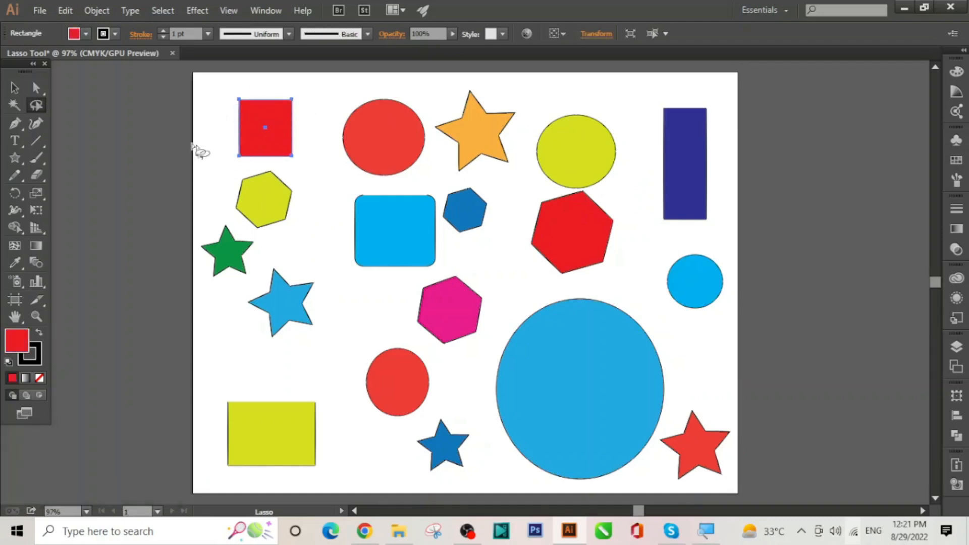
Enlarge the selected red rectangle up and to the left to about 101 by 94 pt, and deselect it.
left_click(15, 87)
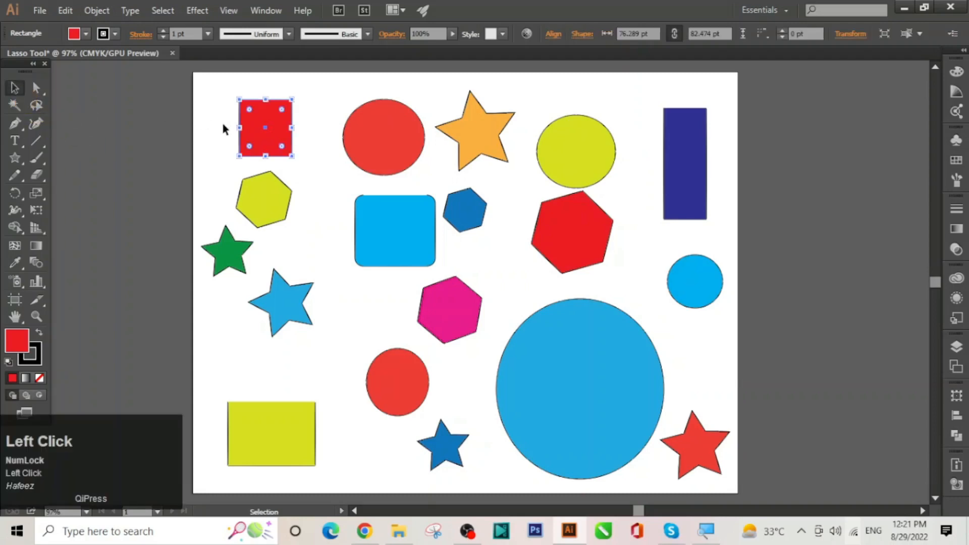
left_click_drag(268, 145, 292, 151)
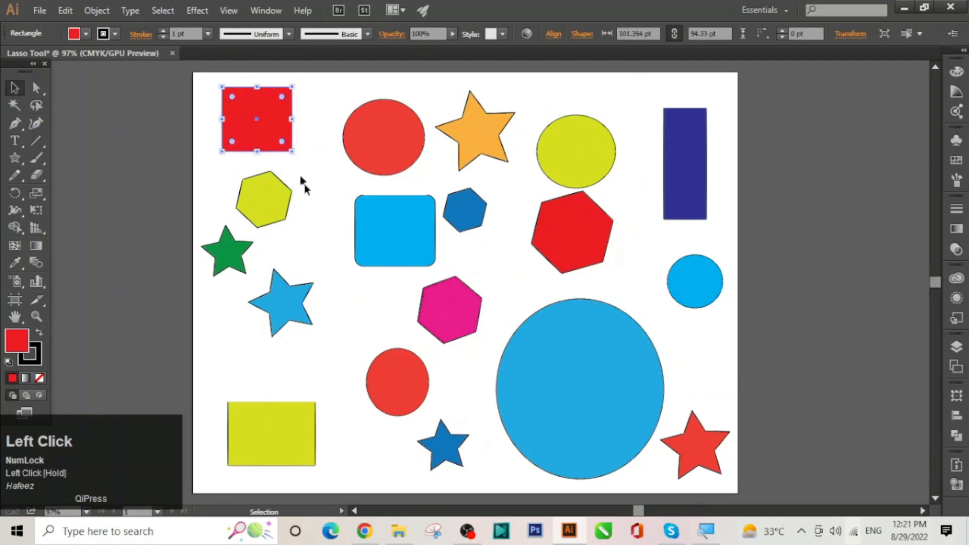
left_click(132, 128)
Lasso one winding outline to select the upper red circle, lime circle, large red hexagon, small cyan circle, light-blue star and lime hexagon.
left_click(40, 107)
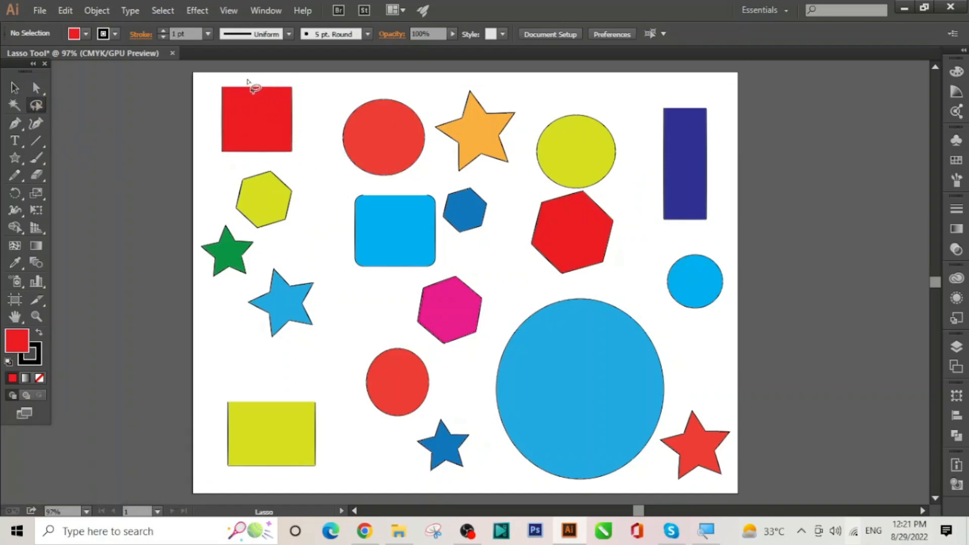
left_click_drag(248, 79, 208, 93)
mouse_move(226, 161)
left_mouse_down()
mouse_move(278, 167)
mouse_move(312, 149)
left_mouse_up()
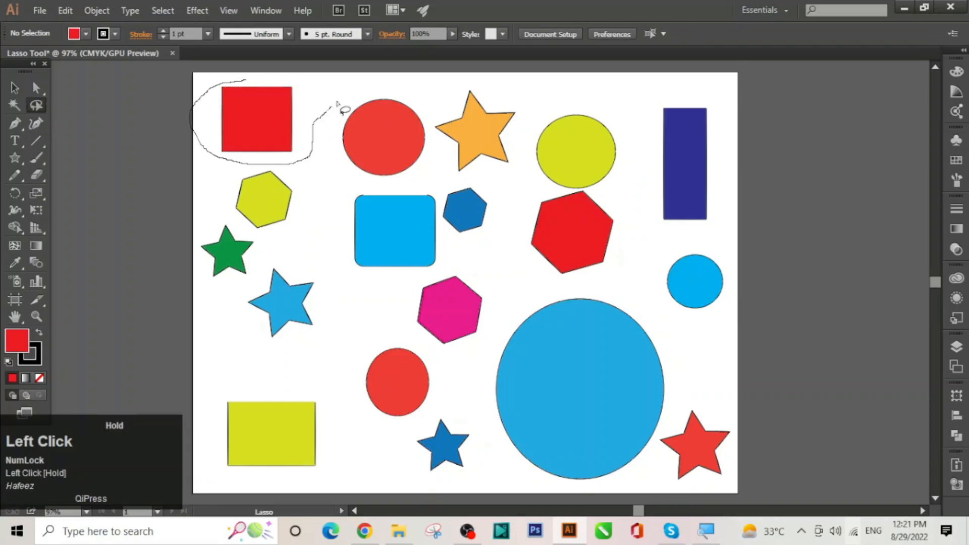
mouse_move(337, 102)
left_mouse_down()
mouse_move(400, 82)
mouse_move(439, 108)
left_mouse_up()
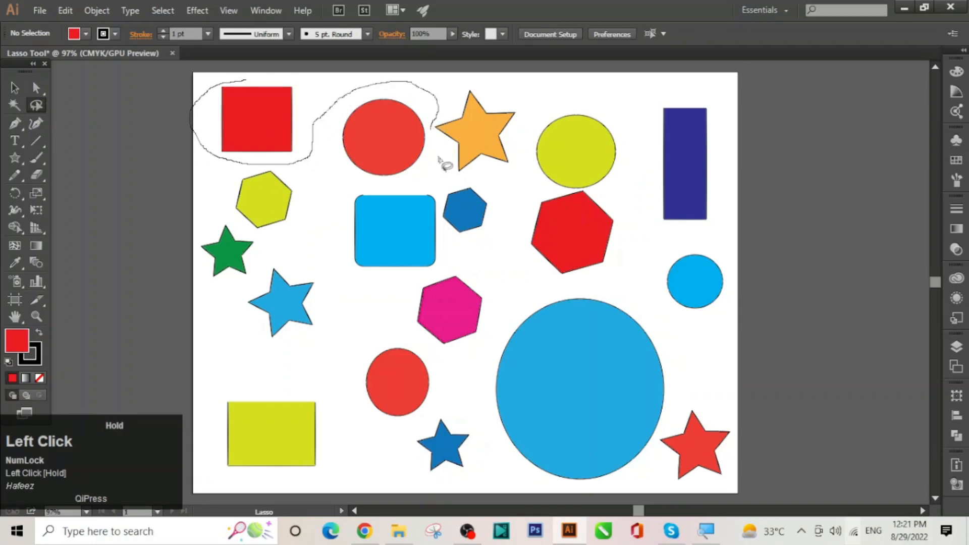
mouse_move(438, 157)
left_mouse_down()
mouse_move(484, 184)
mouse_move(511, 178)
left_mouse_up()
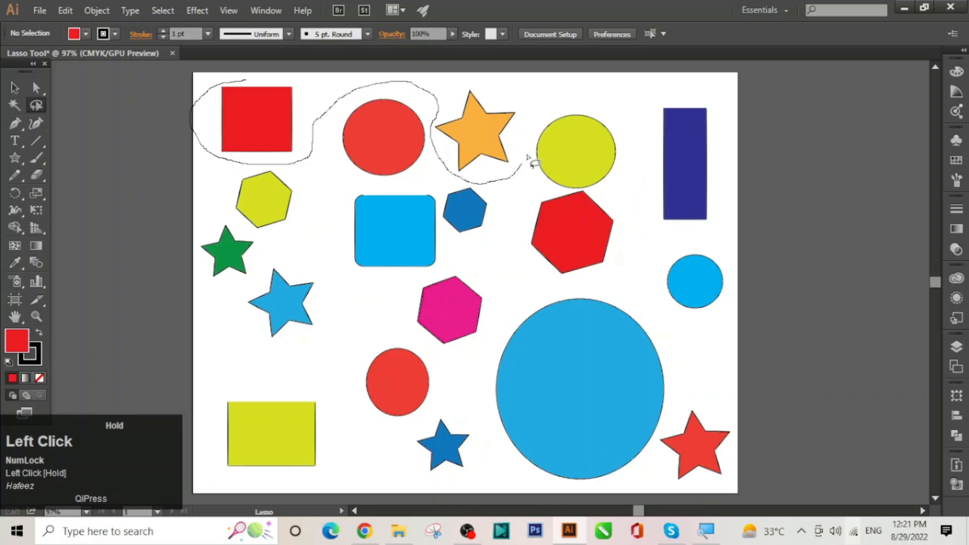
mouse_move(551, 104)
left_mouse_down()
mouse_move(574, 93)
mouse_move(607, 107)
left_mouse_up()
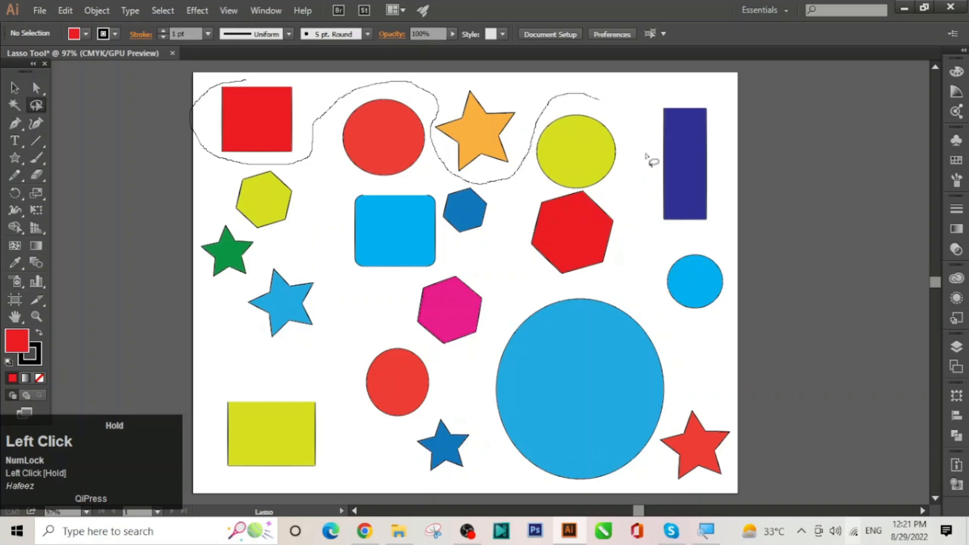
left_click_drag(646, 155, 626, 187)
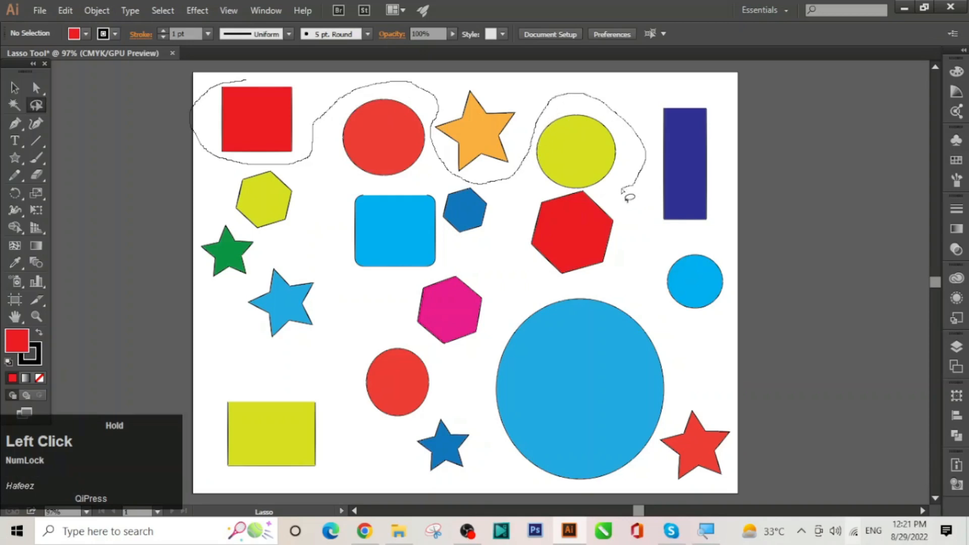
mouse_move(674, 258)
left_mouse_down()
mouse_move(722, 255)
mouse_move(740, 277)
mouse_move(735, 312)
mouse_move(700, 344)
mouse_move(671, 336)
mouse_move(636, 298)
mouse_move(548, 298)
mouse_move(510, 256)
left_mouse_up()
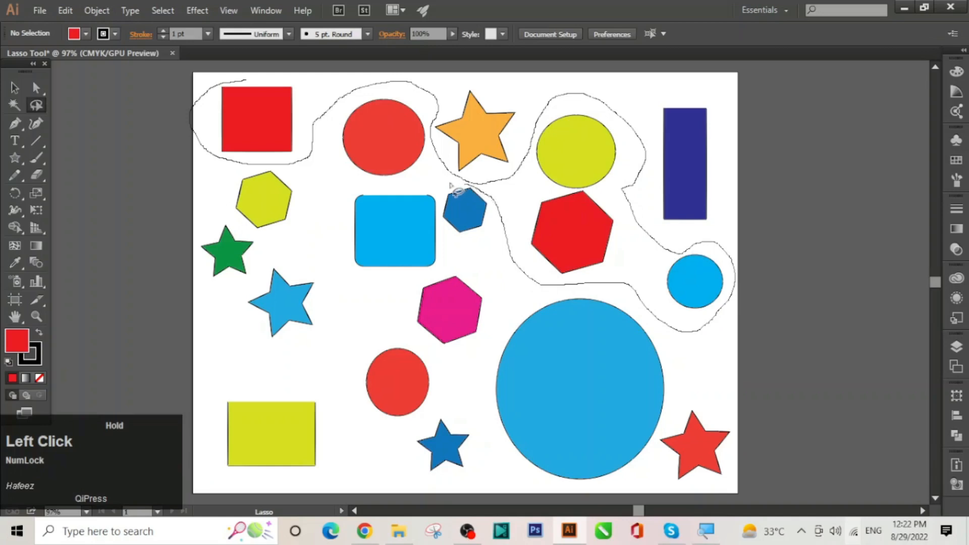
mouse_move(429, 185)
left_mouse_down()
mouse_move(378, 185)
mouse_move(329, 202)
left_mouse_up()
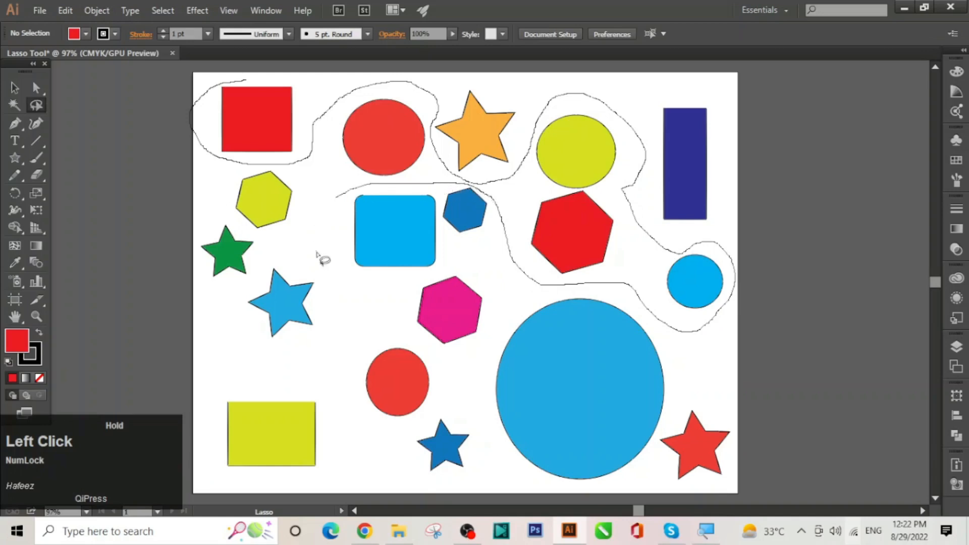
mouse_move(317, 252)
left_mouse_down()
mouse_move(346, 317)
mouse_move(342, 355)
mouse_move(302, 373)
mouse_move(236, 338)
left_mouse_up()
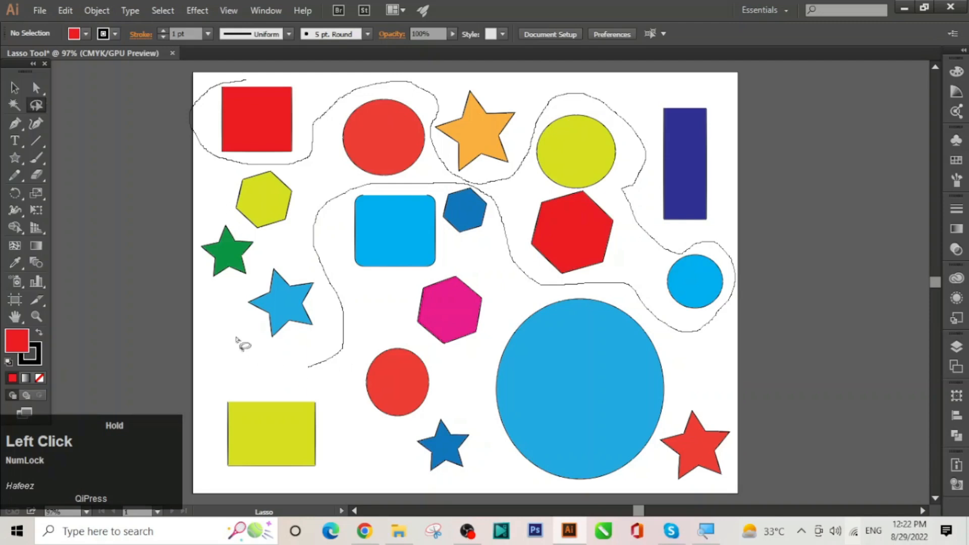
left_click_drag(220, 293, 264, 271)
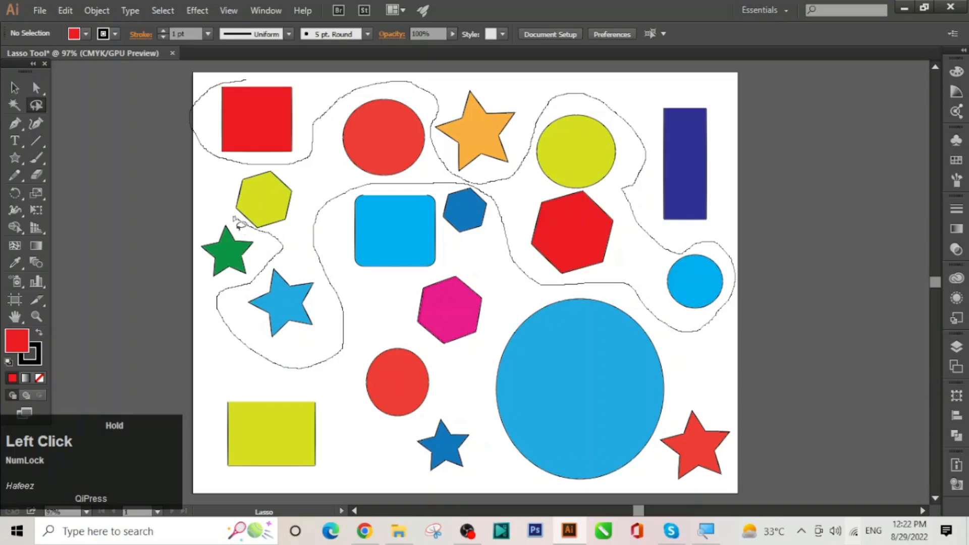
mouse_move(237, 223)
left_mouse_down()
mouse_move(179, 135)
mouse_move(175, 109)
mouse_move(206, 83)
mouse_move(252, 90)
left_mouse_up()
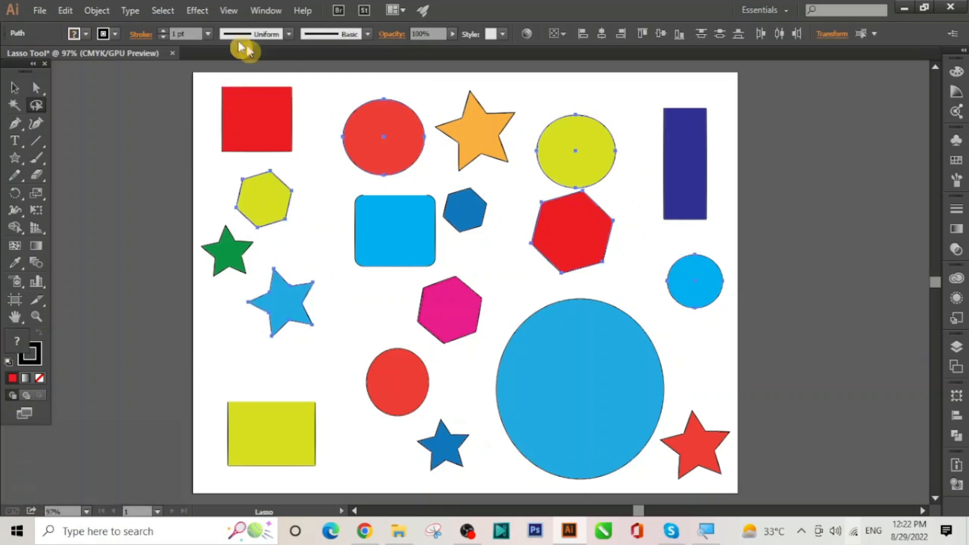
Move the six lassoed shapes together slightly up and to the right on the artboard.
left_click(14, 87)
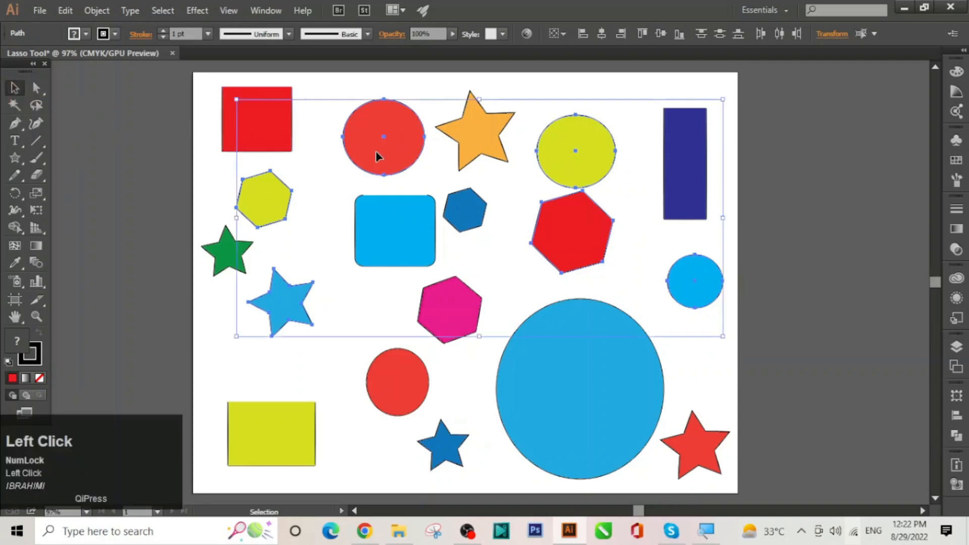
mouse_move(377, 156)
left_mouse_down()
mouse_move(405, 173)
mouse_move(415, 124)
mouse_move(463, 176)
mouse_move(415, 143)
mouse_move(390, 147)
left_mouse_up()
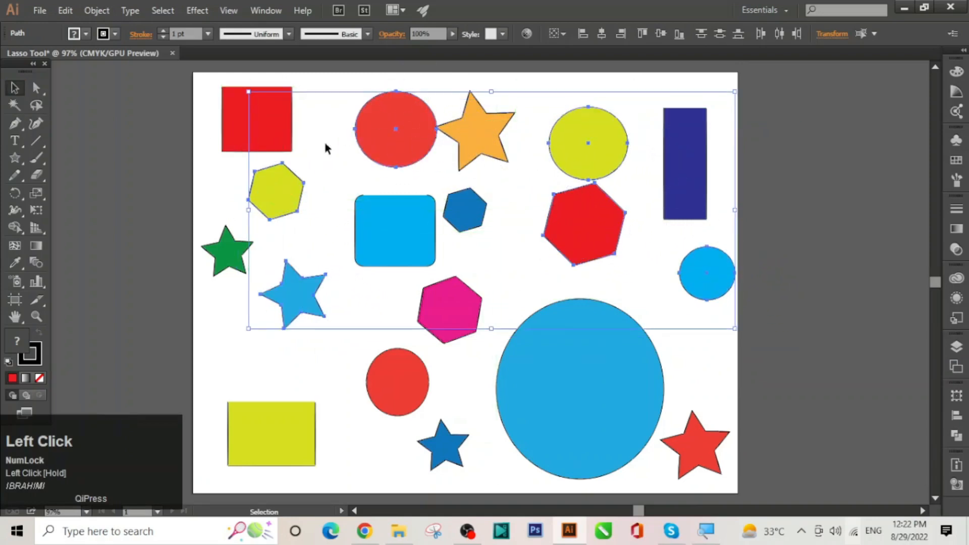
Try a dark green and a red swatch as the fill of the selected shapes, undo both, and clear the selection.
left_click(958, 163)
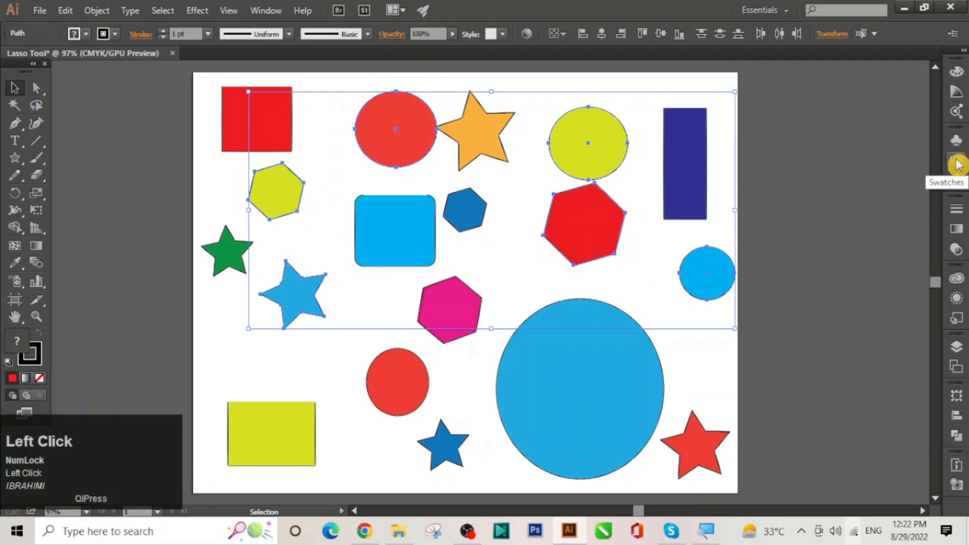
left_click(958, 164)
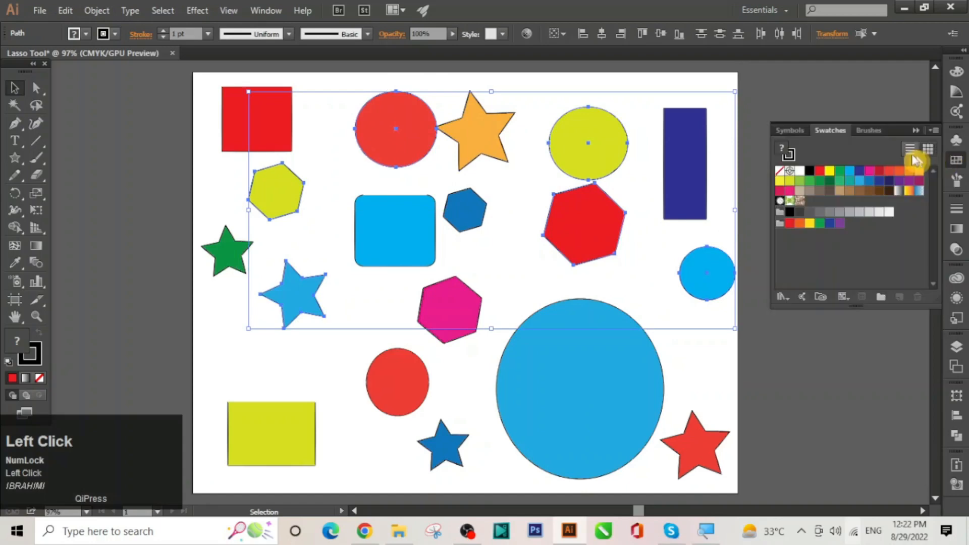
left_click(830, 183)
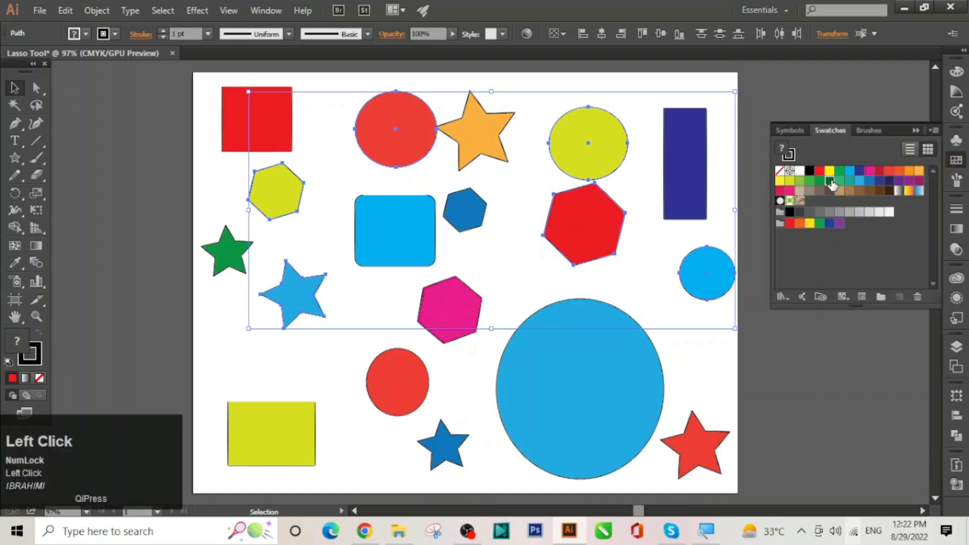
left_click(820, 171)
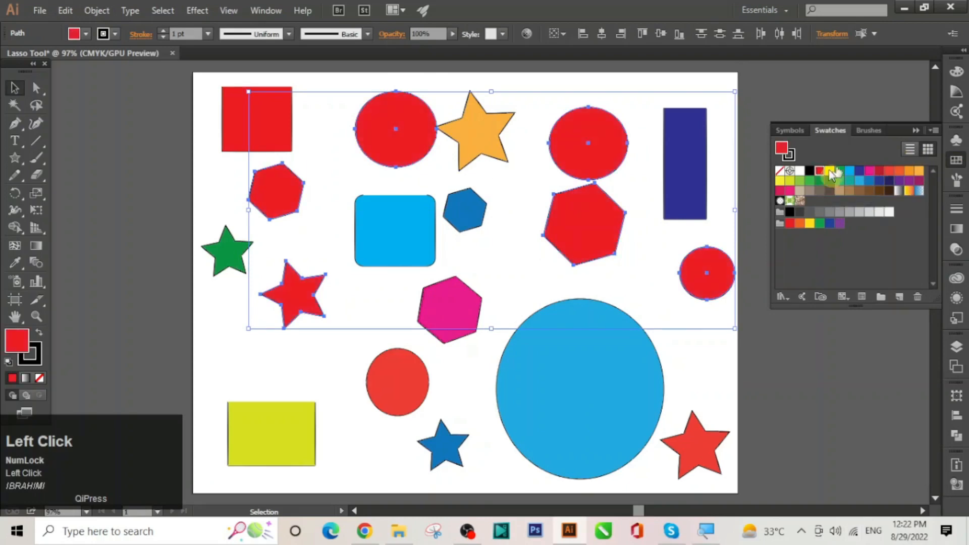
left_click(913, 131)
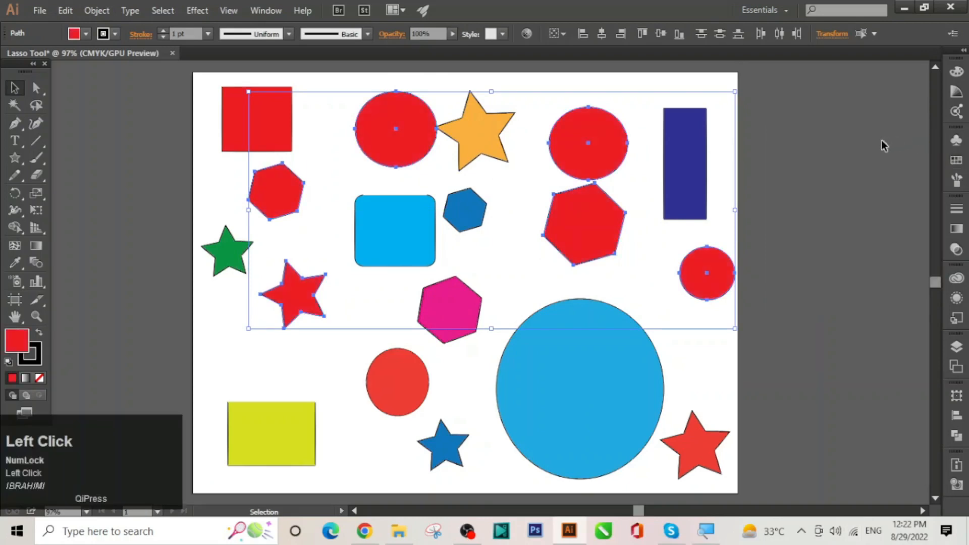
key("ctrl+z")
key("ctrl+z")
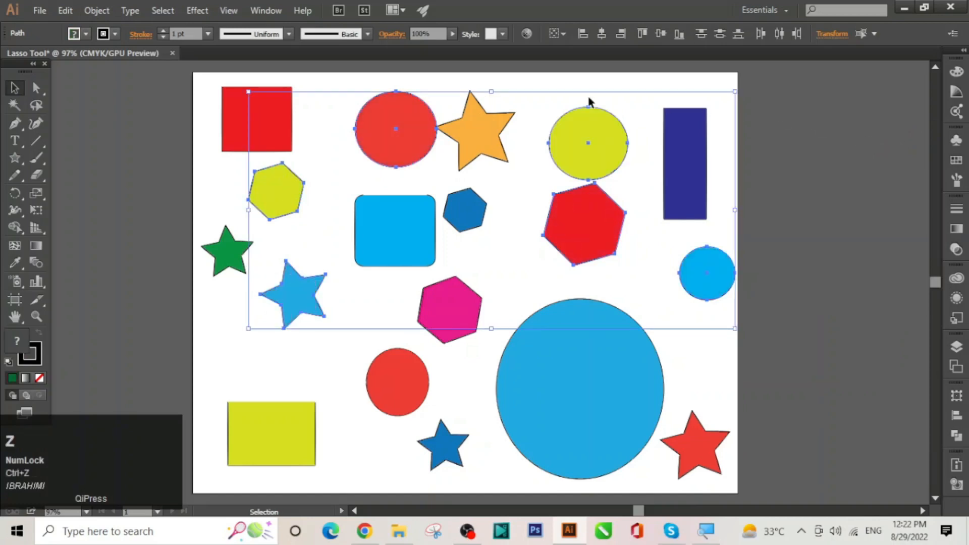
left_click(112, 114)
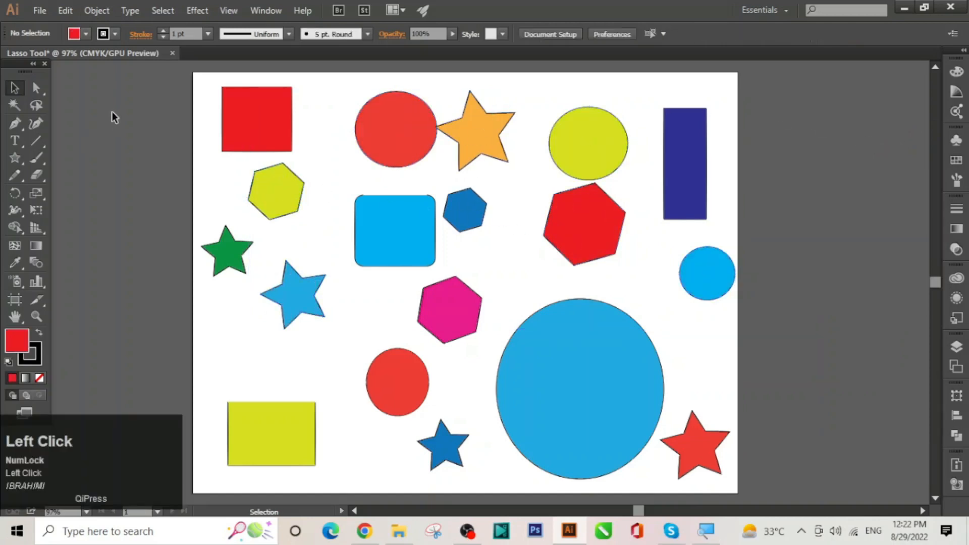
key("ctrl+space")
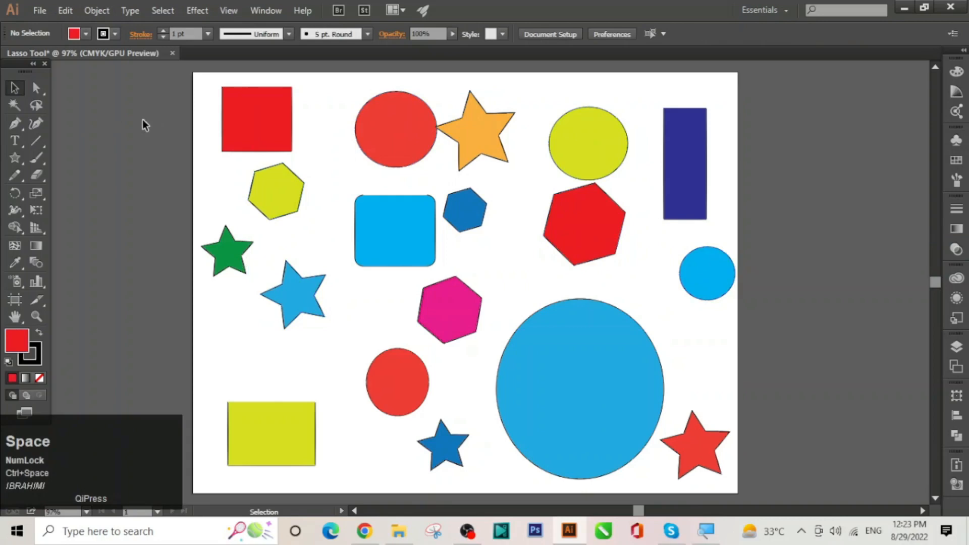
Draw an open Lasso line from the red rectangle through the lime hexagon, light-blue star, lower red circle, magenta and red hexagons to the small cyan circle.
left_click(36, 105)
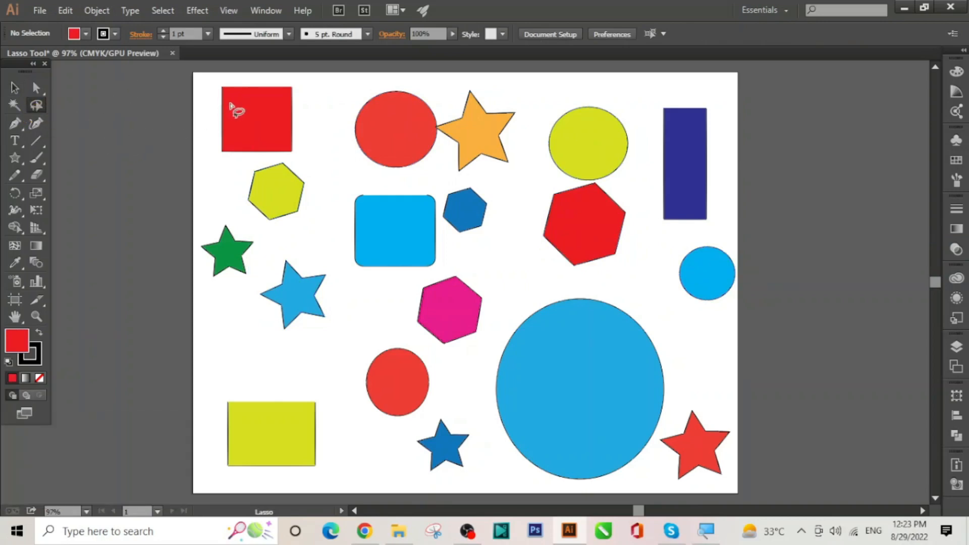
left_click_drag(258, 81, 260, 131)
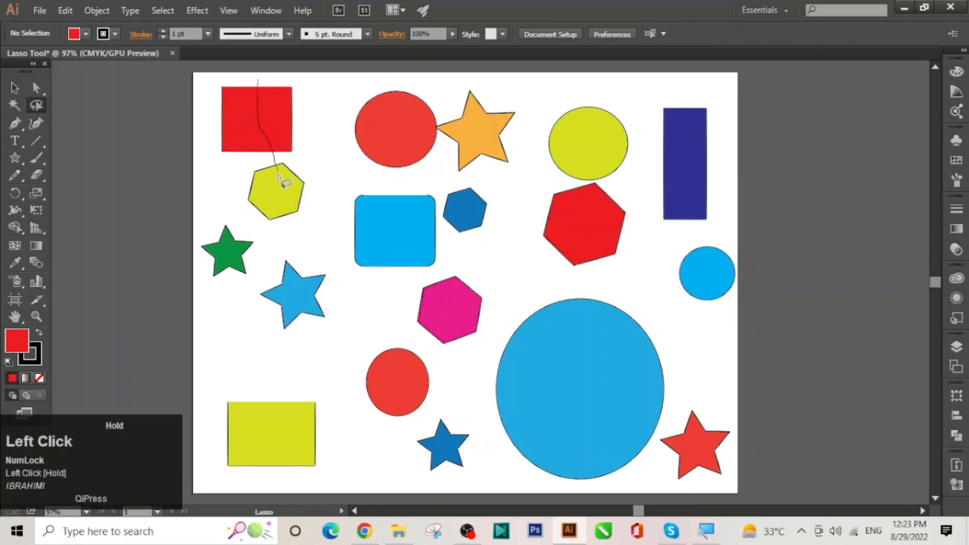
left_click_drag(288, 251, 301, 301)
mouse_move(353, 366)
left_mouse_down()
mouse_move(400, 385)
mouse_move(496, 279)
mouse_move(587, 219)
mouse_move(691, 269)
left_mouse_up()
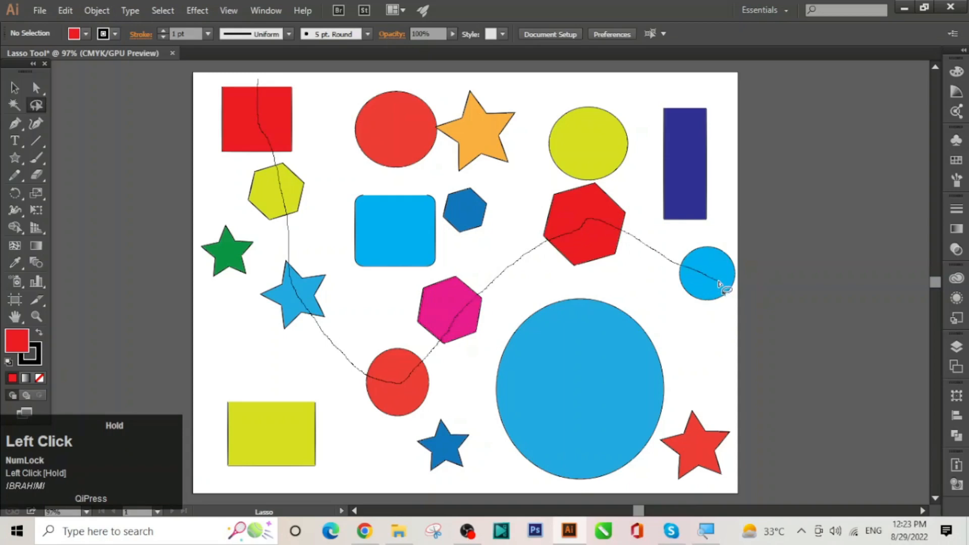
left_click_drag(727, 286, 731, 288)
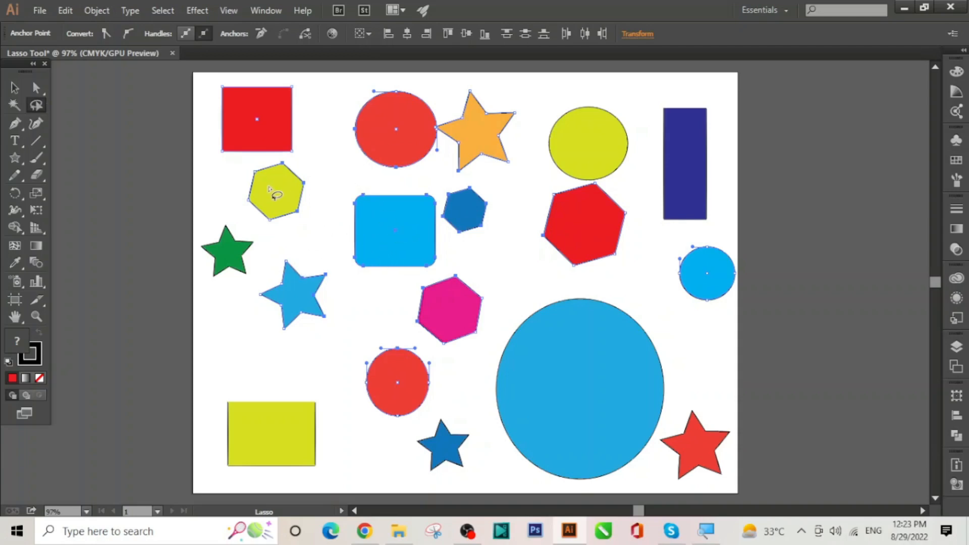
Move the upper-left red rectangle slightly up and to the left, and clear the selection.
left_click(15, 87)
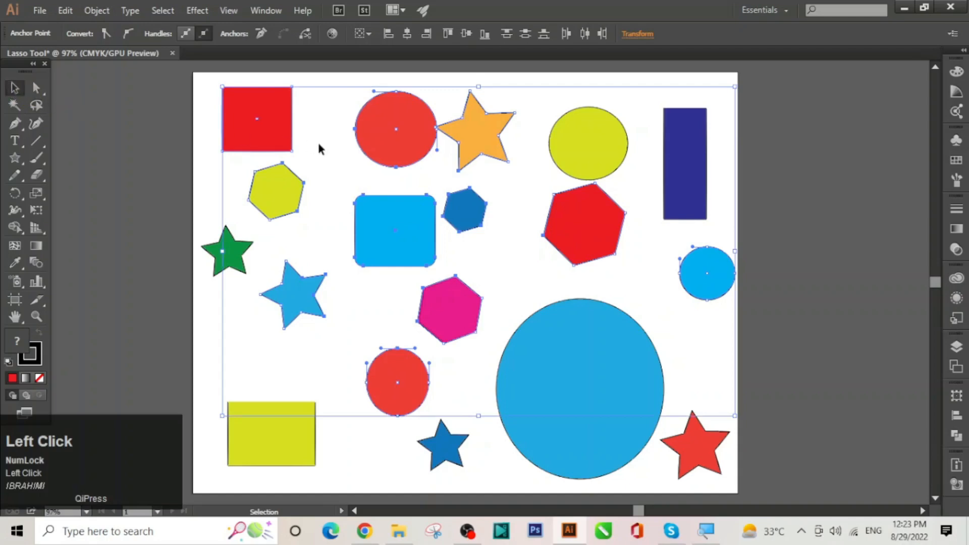
left_click_drag(275, 124, 251, 119)
left_click(141, 177)
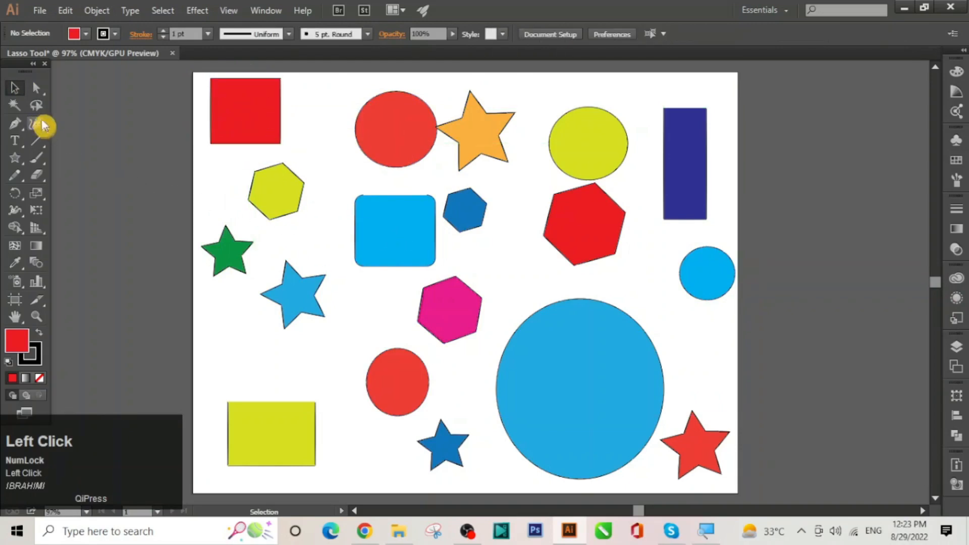
Draw a Lasso stroke across the lime hexagon, cyan rounded rectangle and magenta hexagon to select their anchor points.
left_click(35, 108)
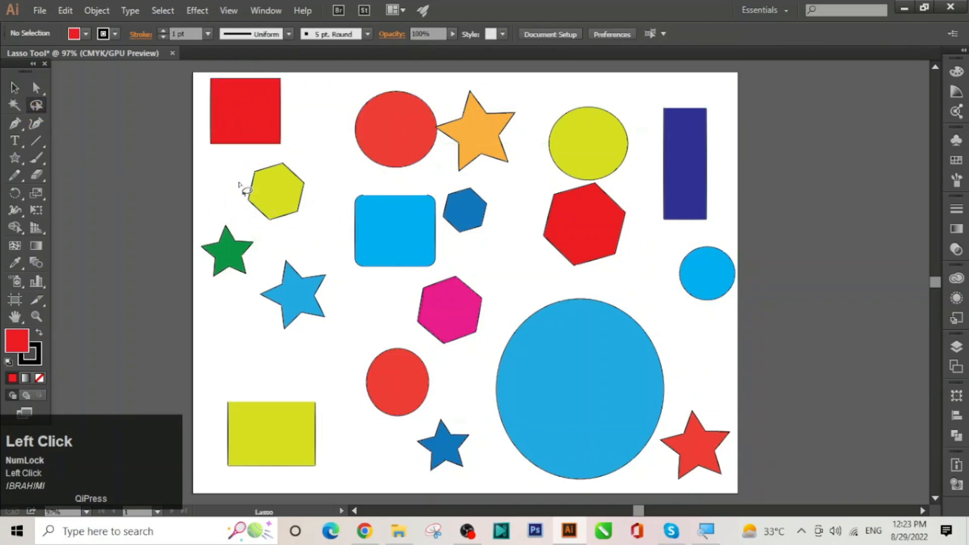
mouse_move(236, 179)
left_mouse_down()
mouse_move(372, 225)
mouse_move(417, 253)
mouse_move(472, 332)
left_mouse_up()
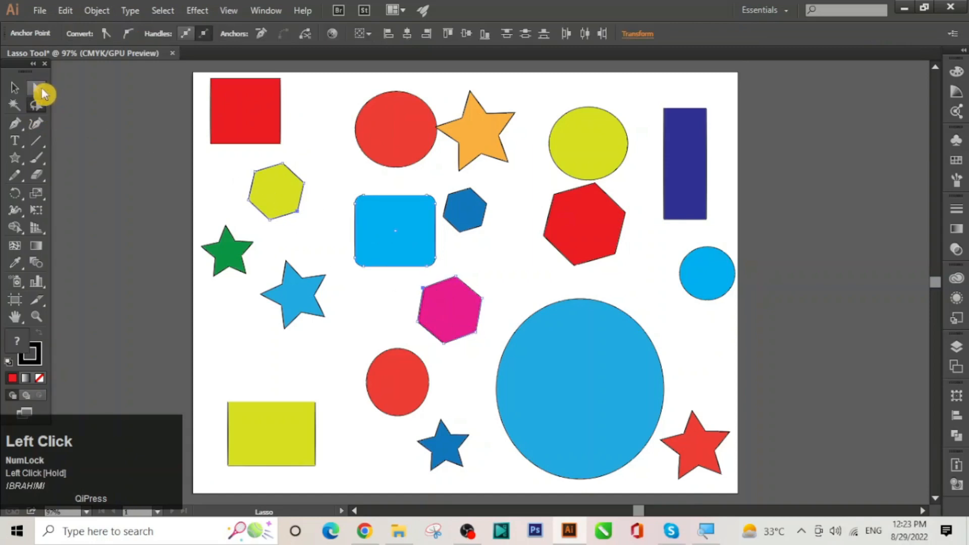
Clear the selection and redraw a Lasso stroke across the lime hexagon, cyan rounded rectangle and magenta hexagon.
left_click(17, 92)
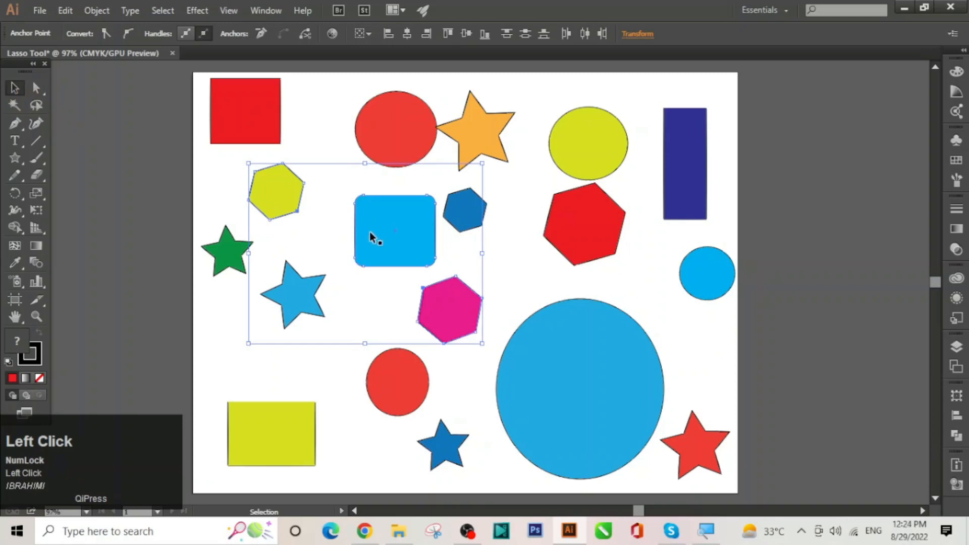
left_click_drag(341, 239, 319, 223)
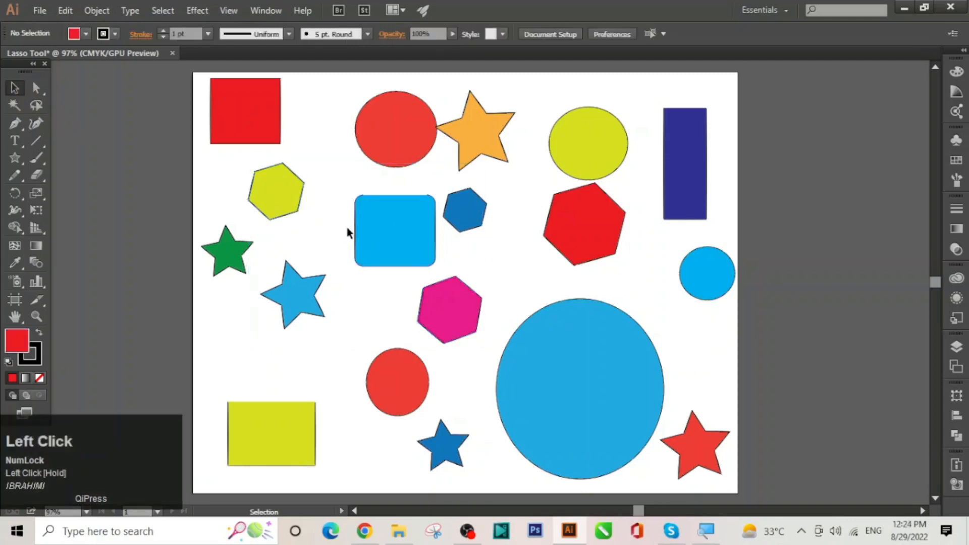
left_click(35, 105)
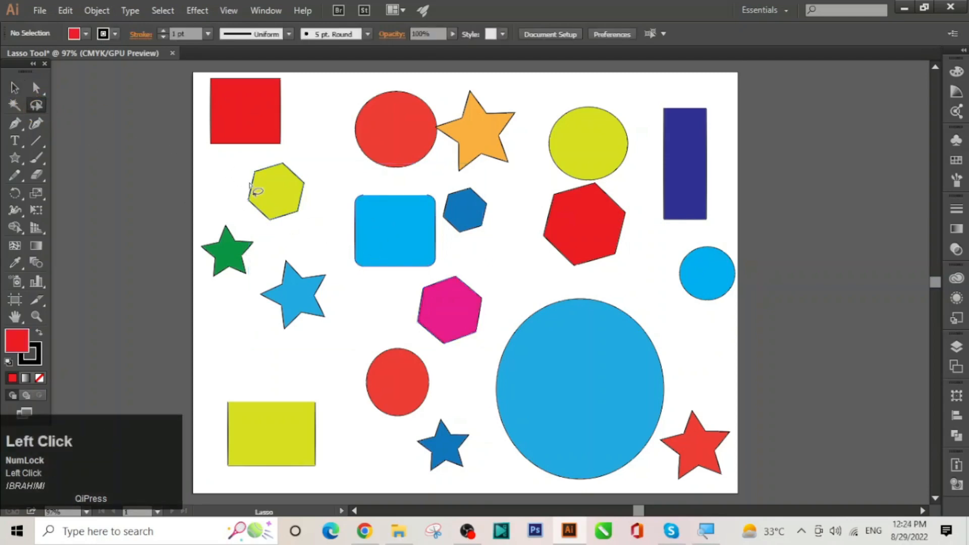
mouse_move(383, 227)
left_mouse_down()
mouse_move(307, 190)
mouse_move(394, 232)
left_mouse_up()
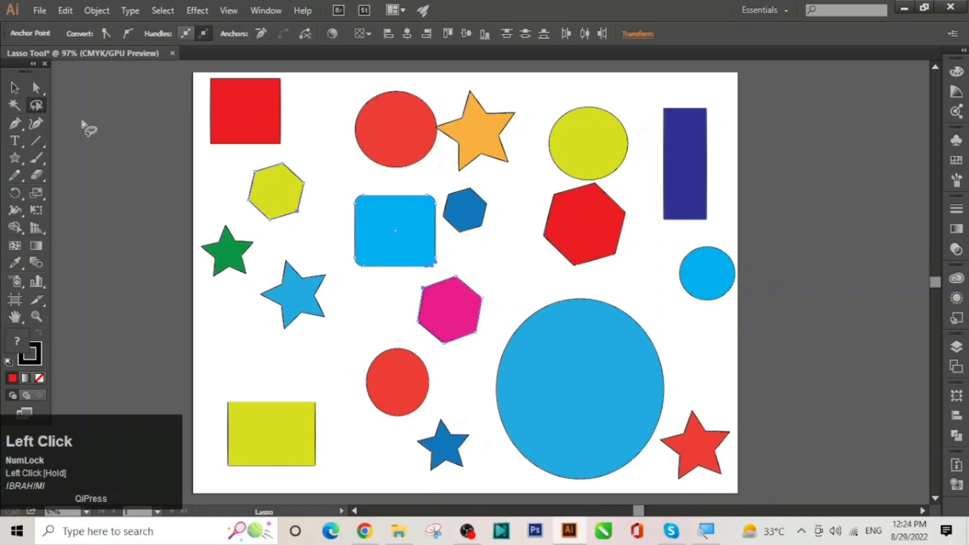
Move the cyan rounded rectangle slightly up and to the left, and clear the selection.
left_click(15, 88)
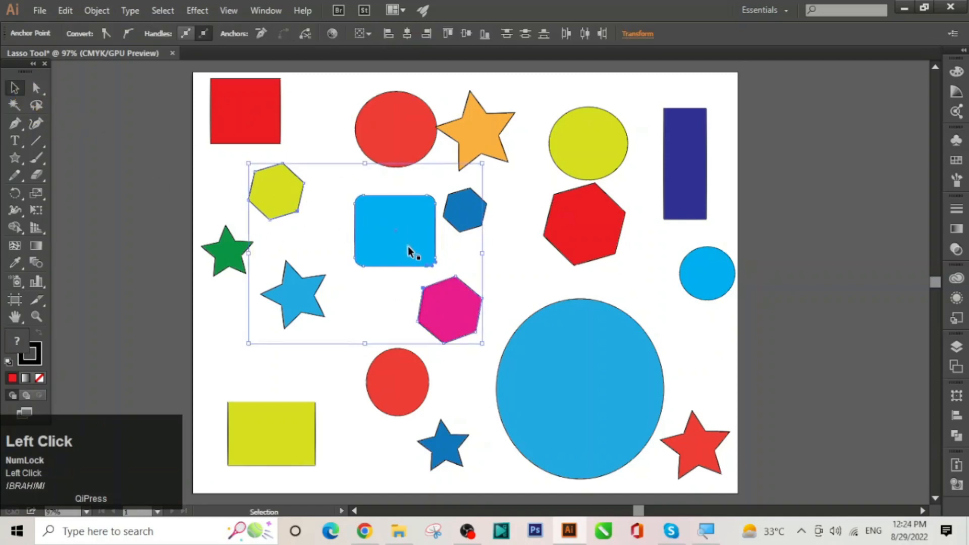
left_click_drag(410, 250, 368, 242)
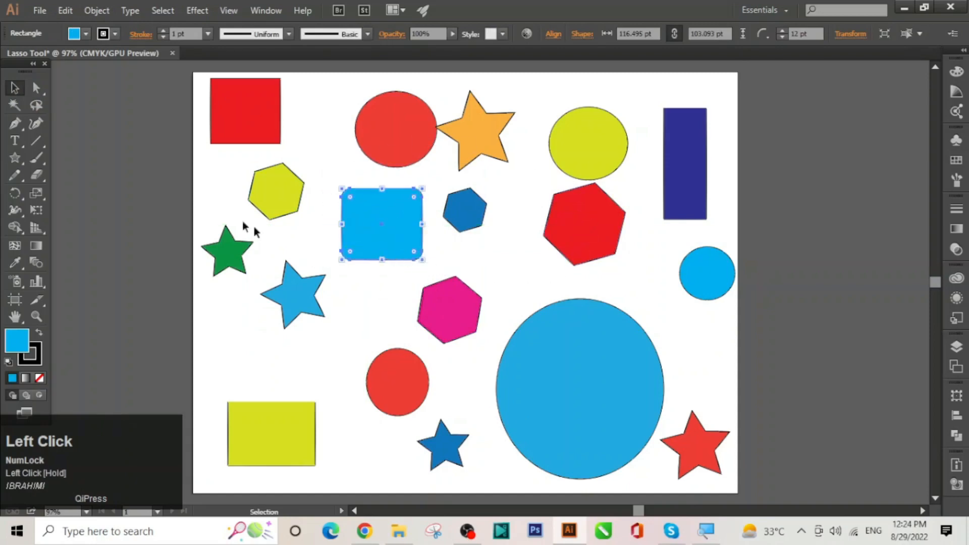
left_click(126, 130)
Draw one closed Lasso outline around the small dark-blue hexagon, light-blue star and magenta hexagon, leaving out the cyan rounded rectangle.
key("ctrl+space")
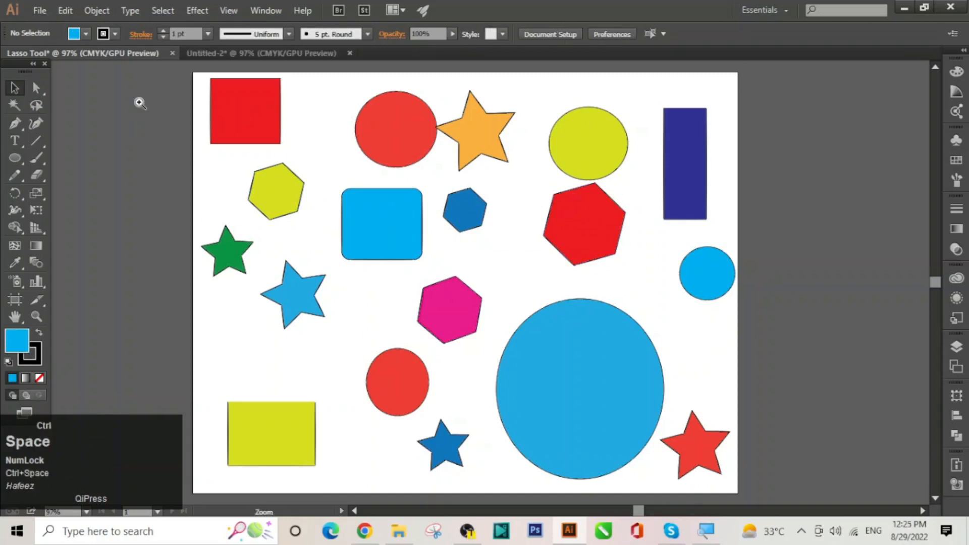
left_click(46, 104)
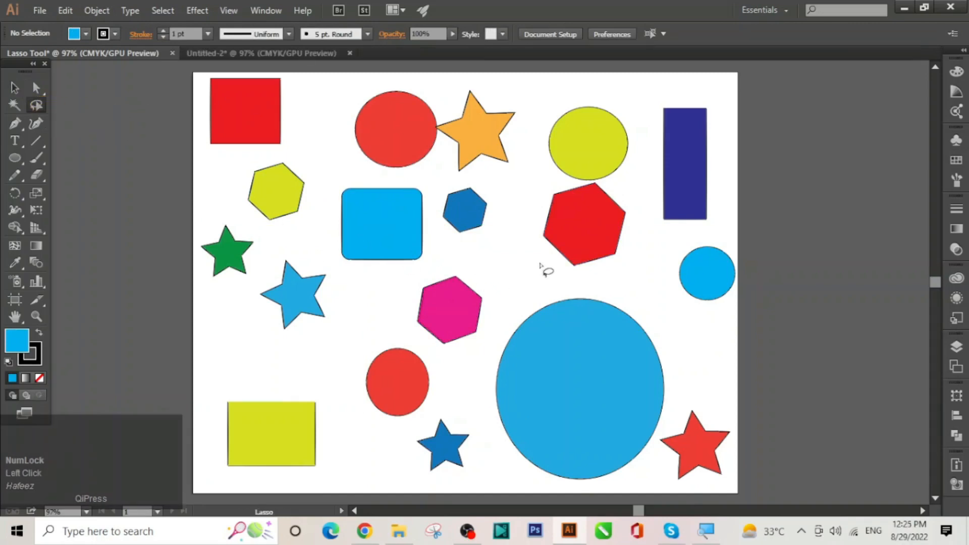
mouse_move(497, 299)
left_mouse_down()
mouse_move(473, 252)
mouse_move(502, 212)
left_mouse_up()
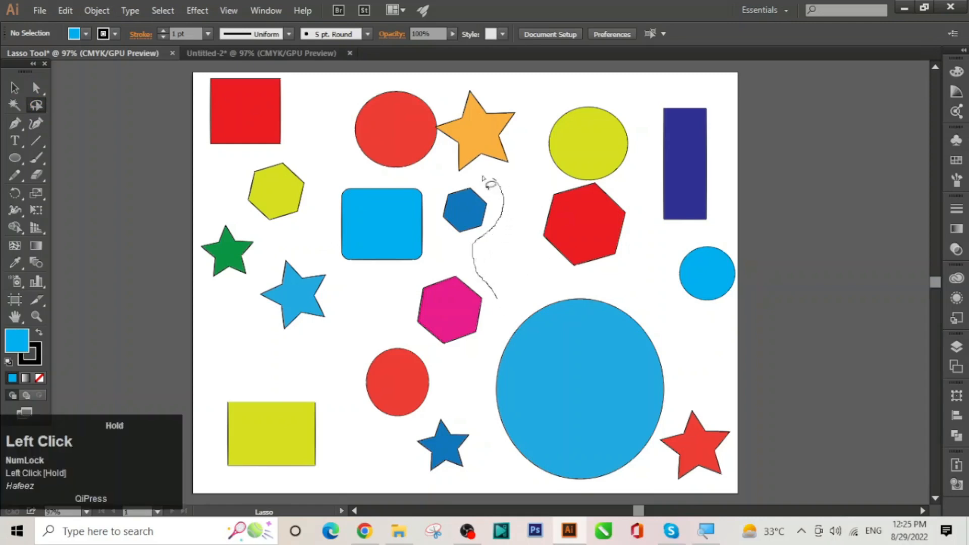
left_click_drag(482, 177, 447, 176)
mouse_move(436, 212)
left_mouse_down()
mouse_move(443, 258)
mouse_move(392, 292)
mouse_move(344, 277)
left_mouse_up()
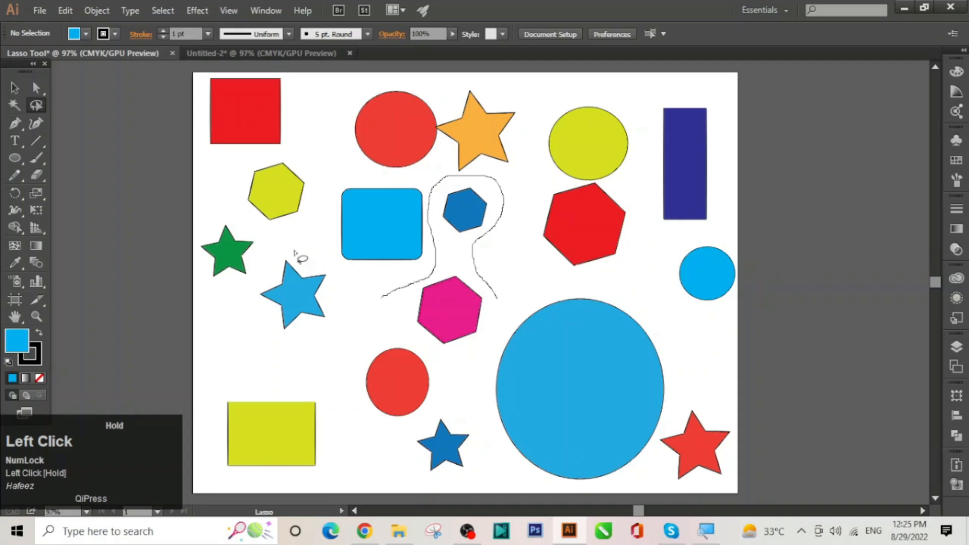
left_click_drag(296, 253, 268, 259)
left_click_drag(250, 292, 259, 328)
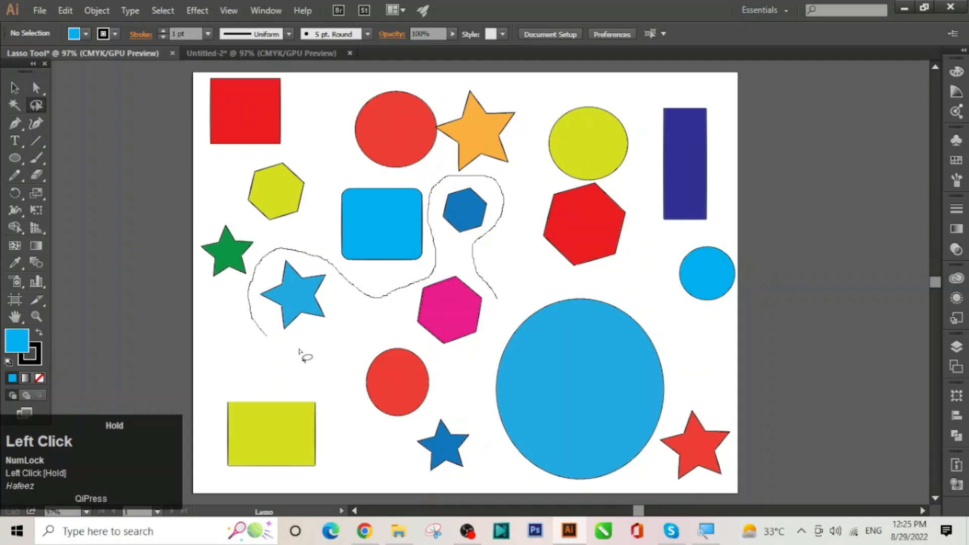
mouse_move(328, 334)
left_mouse_down()
mouse_move(357, 326)
mouse_move(462, 362)
mouse_move(490, 343)
left_mouse_up()
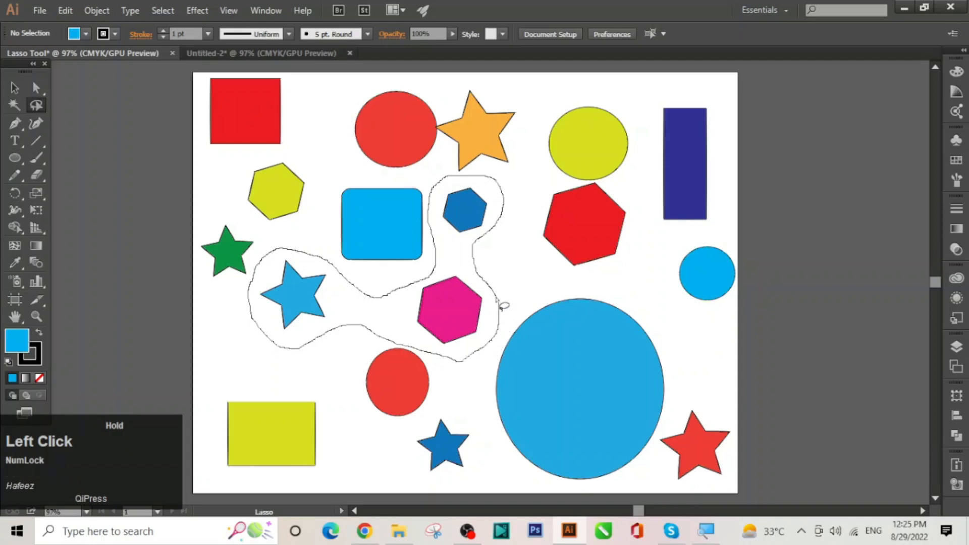
left_click_drag(501, 304, 498, 301)
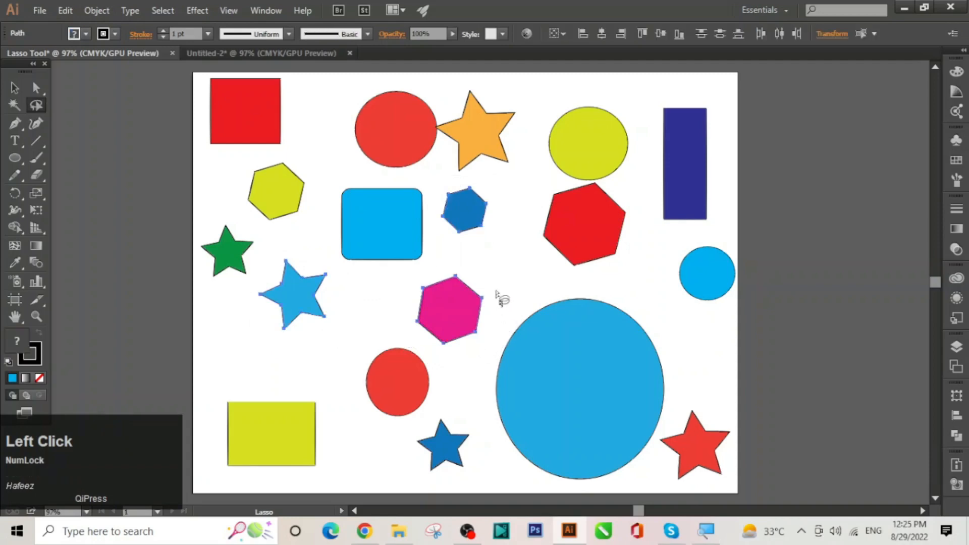
Move the selected star and two hexagons together off the artboard onto the empty canvas to its right.
left_click(18, 90)
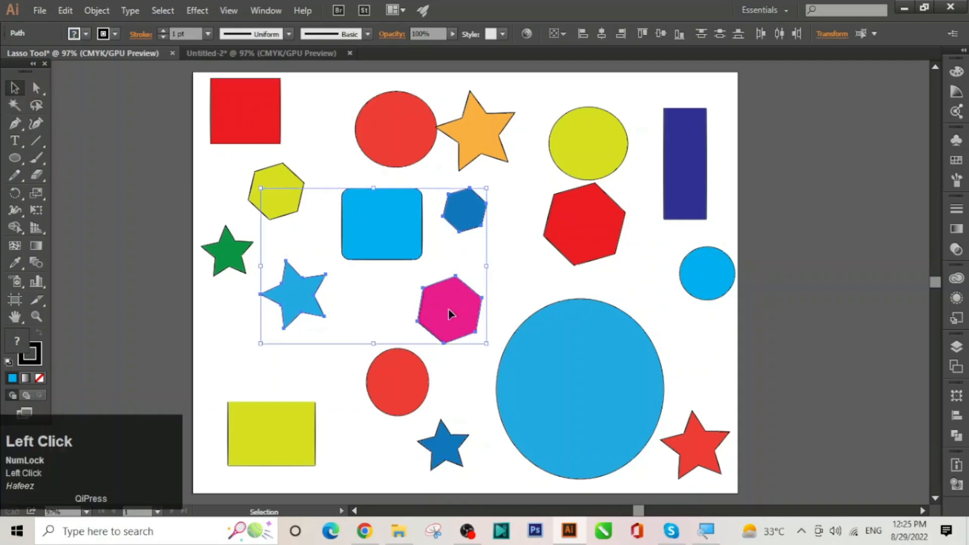
left_click_drag(298, 298, 770, 220)
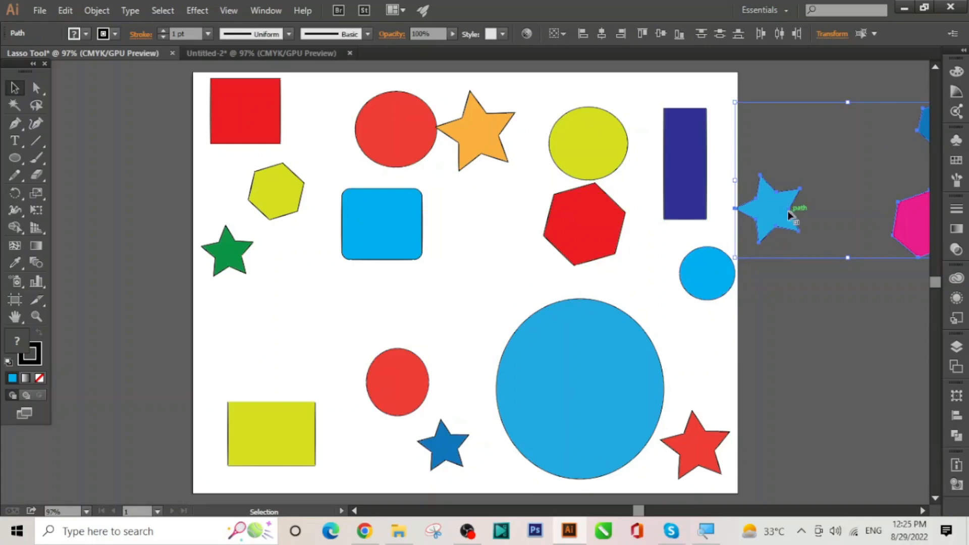
left_click_drag(787, 211, 784, 239)
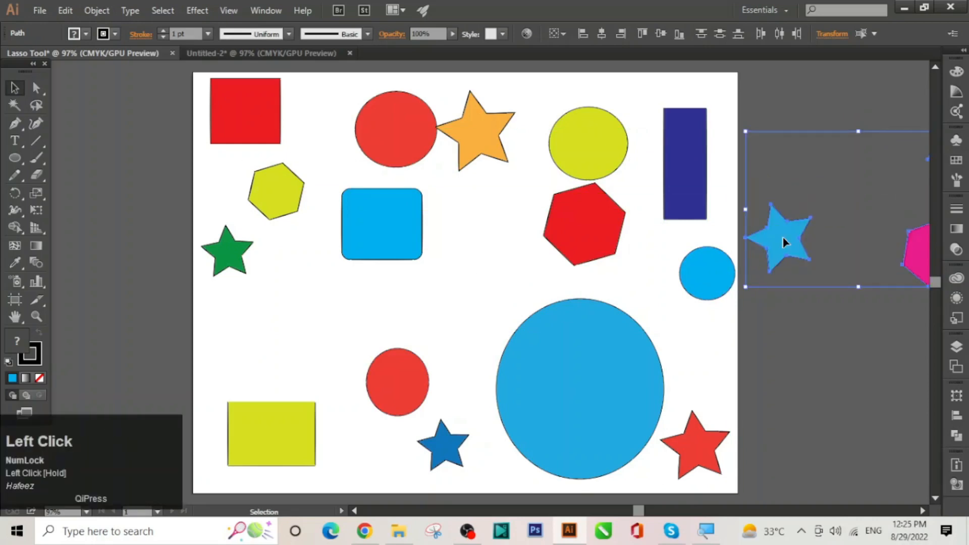
Shrink the three selected shapes proportionally from their centre, move them back below the cyan rounded rectangle, and clear the selection.
key("shift")
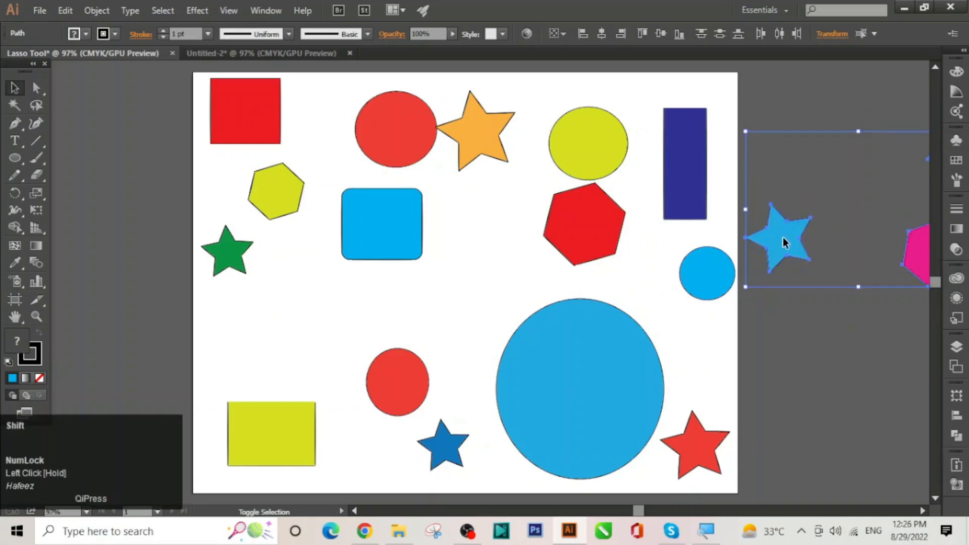
left_click_drag(747, 288, 813, 240)
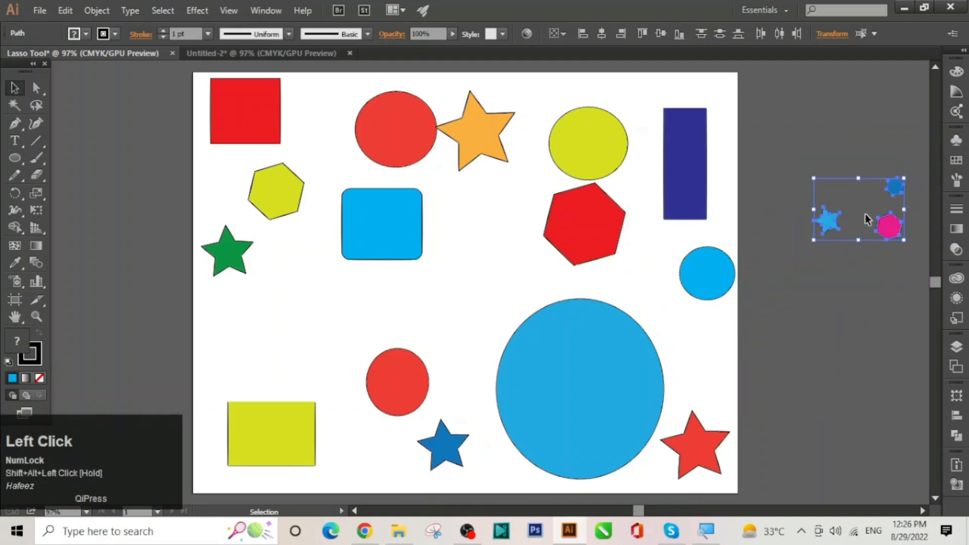
left_click_drag(887, 233, 476, 313)
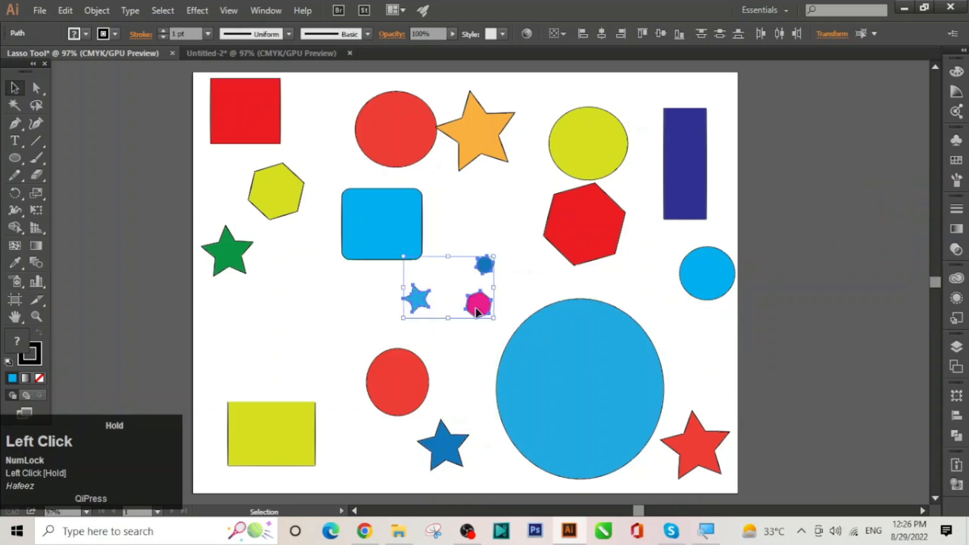
left_click(783, 257)
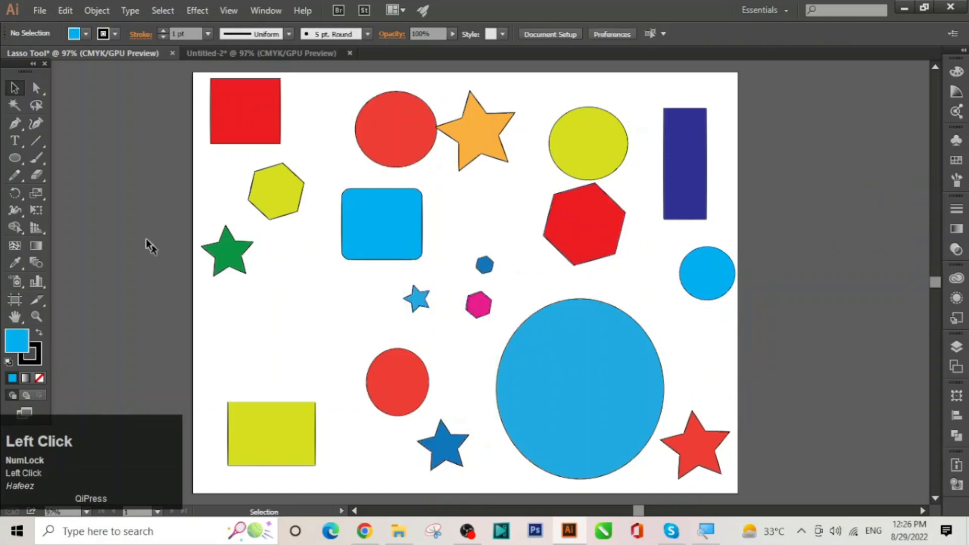
Draw a closed Lasso outline around the cyan rounded rectangle to select it.
left_click(37, 106)
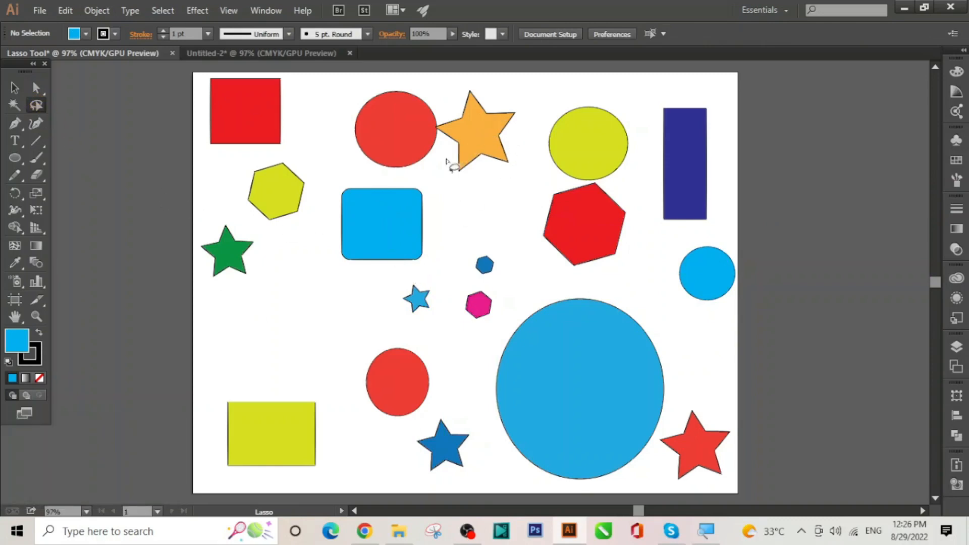
mouse_move(430, 184)
left_mouse_down()
mouse_move(329, 183)
mouse_move(310, 220)
mouse_move(357, 275)
mouse_move(409, 272)
mouse_move(445, 247)
left_mouse_up()
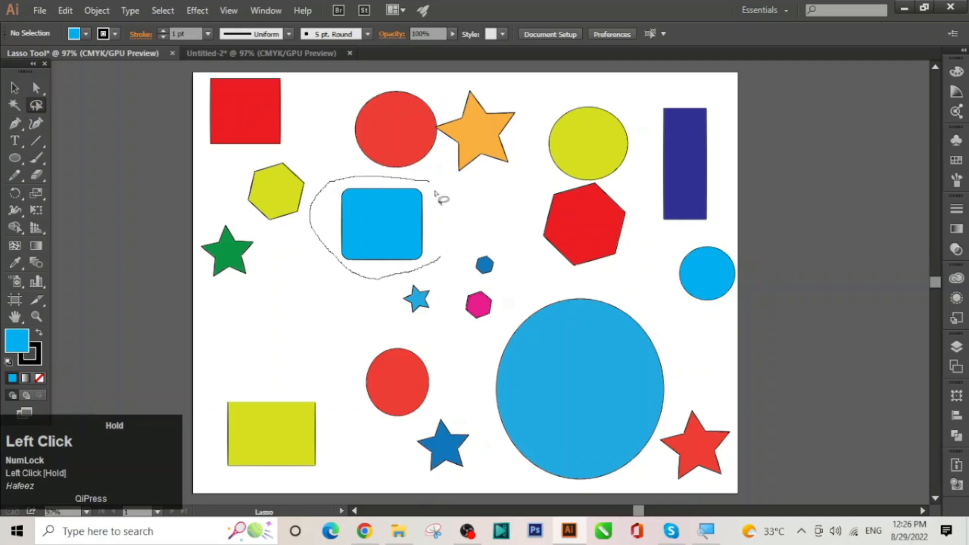
left_click_drag(435, 192, 430, 183)
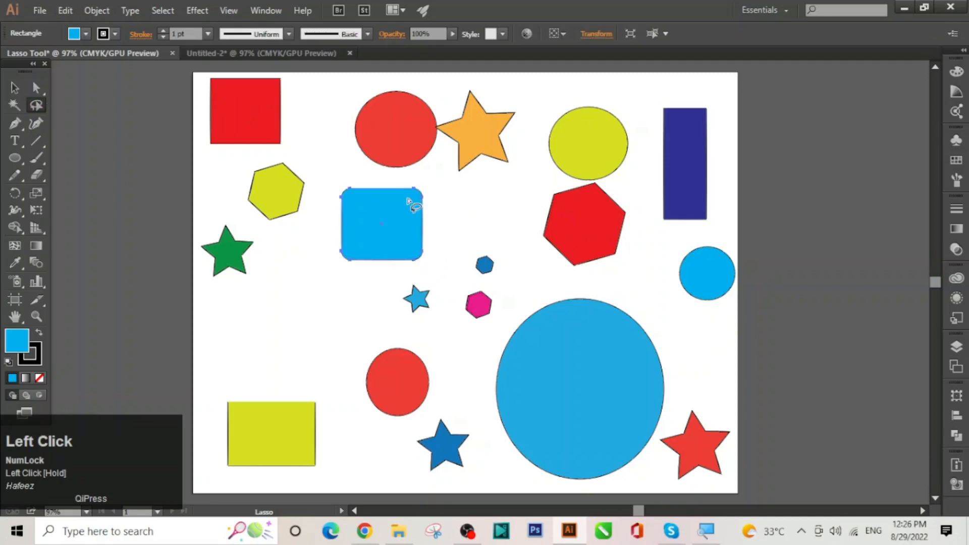
Move the cyan rounded rectangle above the lime rectangle, enlarge it proportionally to about 158 × 140 pt, shift it slightly up and right, and deselect it.
left_click(23, 94)
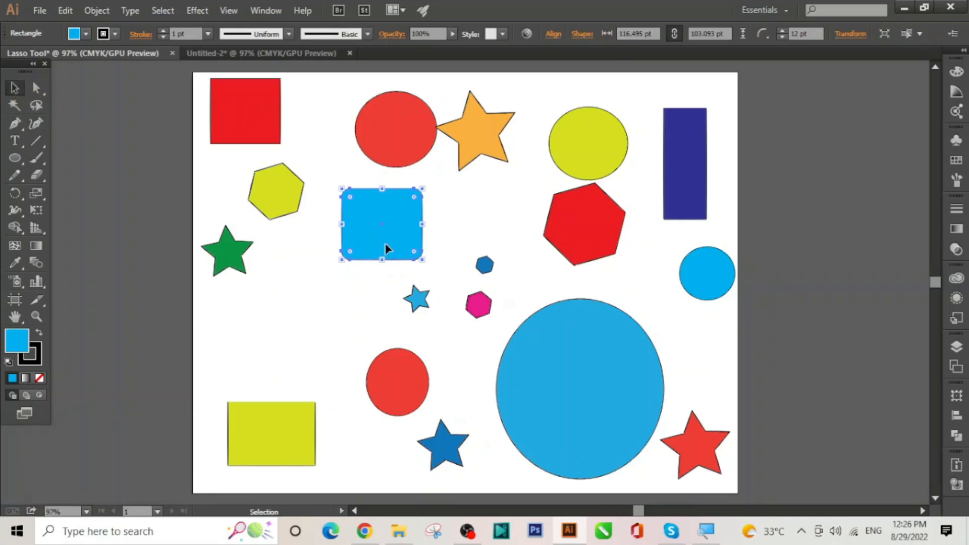
left_click_drag(389, 255, 302, 346)
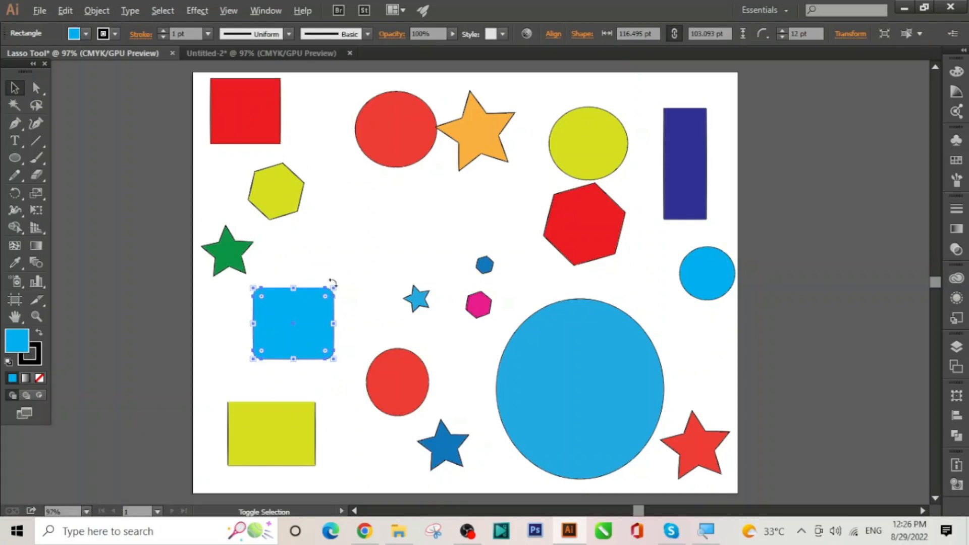
left_click_drag(335, 287, 349, 276)
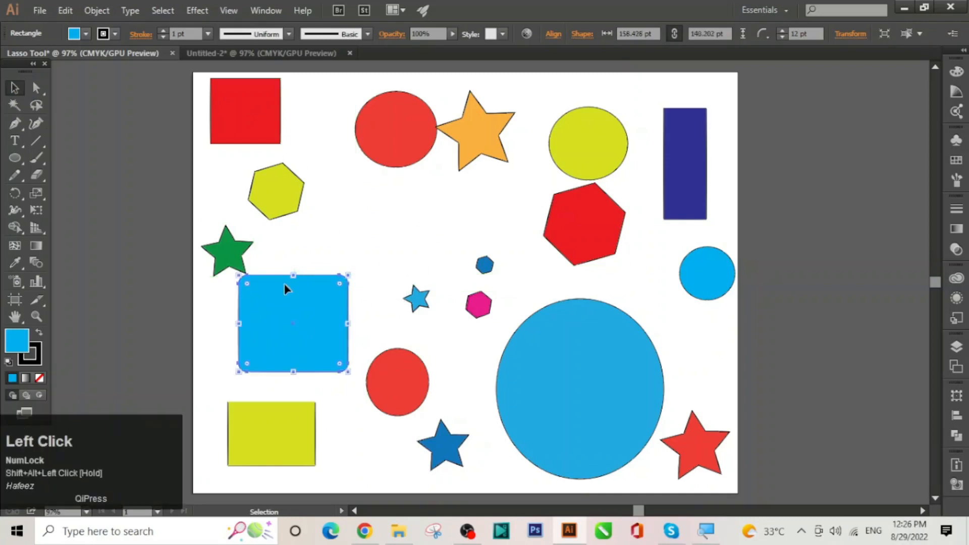
left_click_drag(285, 309, 312, 292)
left_click(398, 231)
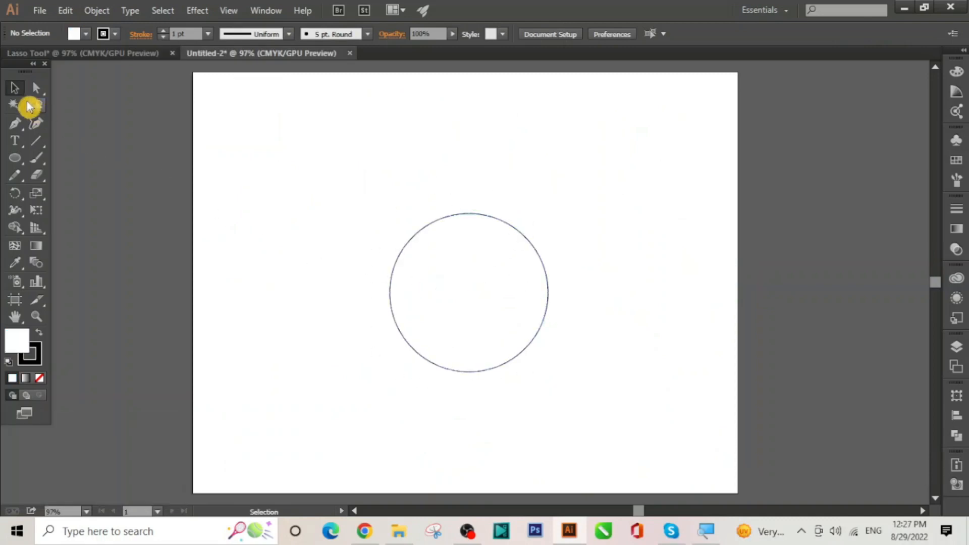
Fill the white circle in the Untitled-2 document with the orange swatch C=0 M=80 Y=95 K=0, and clear the selection.
left_click_drag(352, 175, 592, 416)
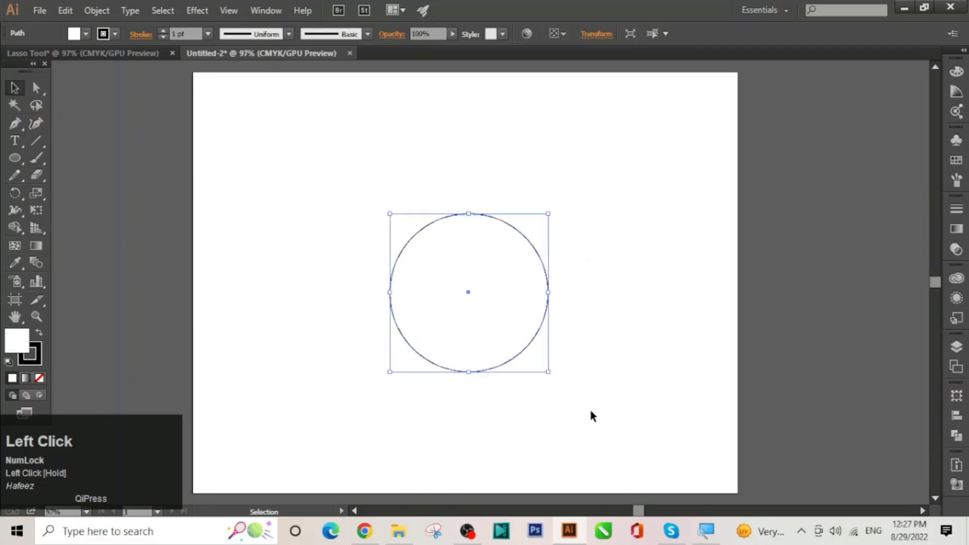
left_click(956, 161)
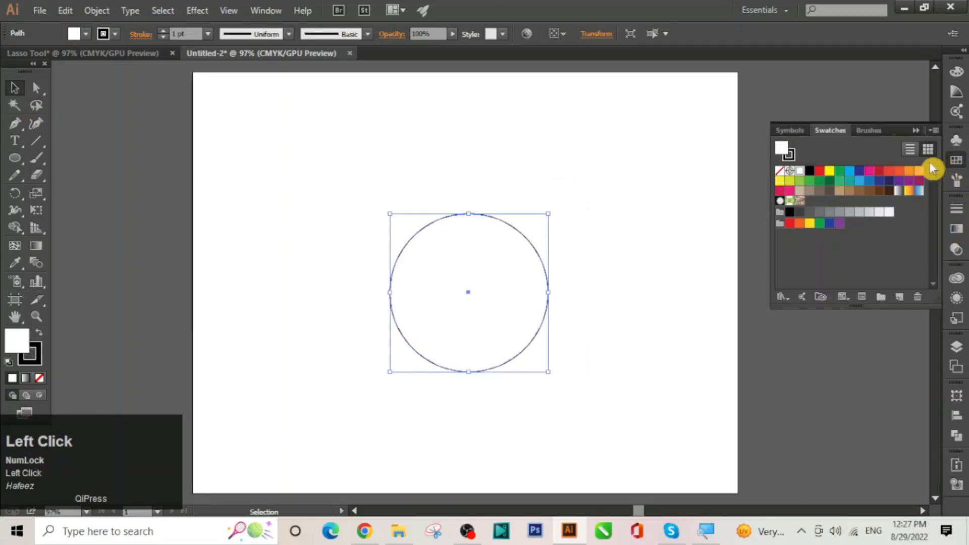
left_click(899, 172)
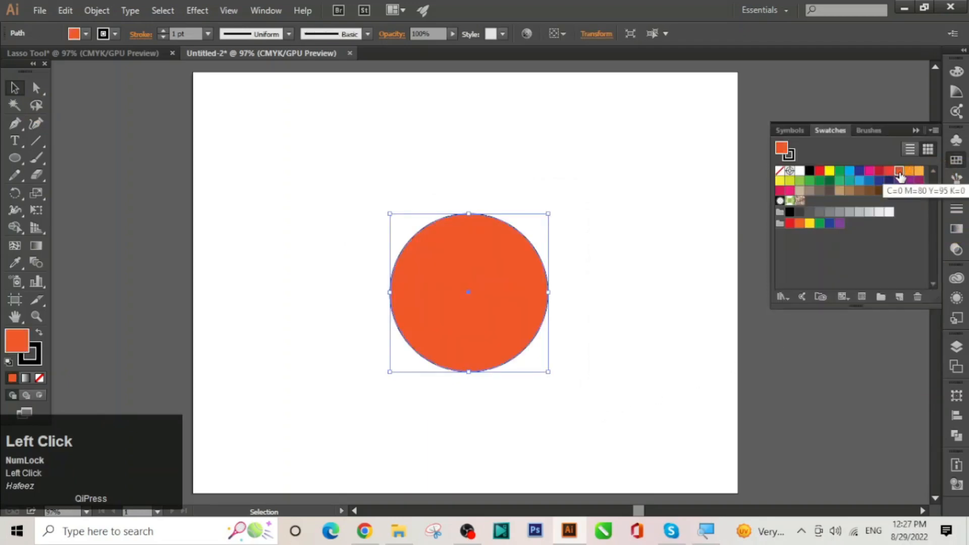
left_click(914, 131)
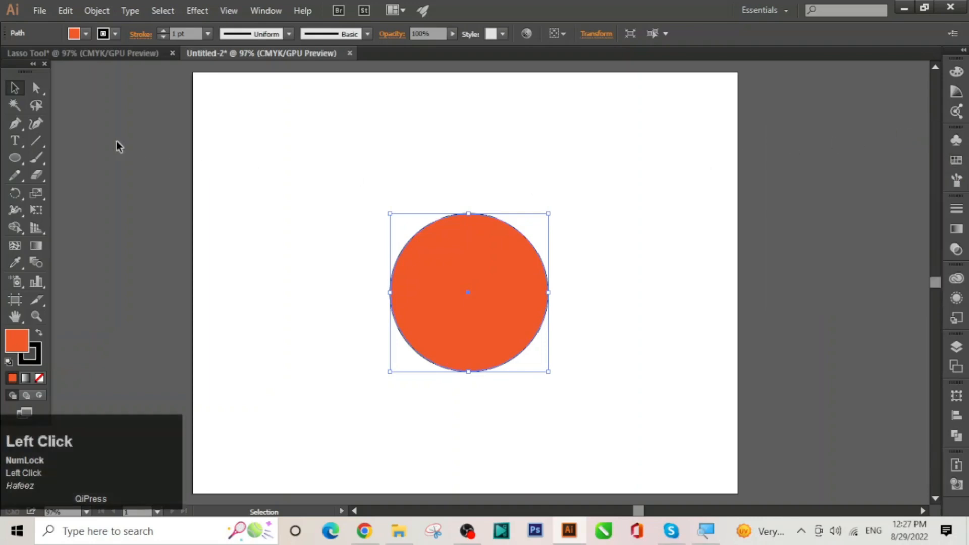
left_click(275, 144)
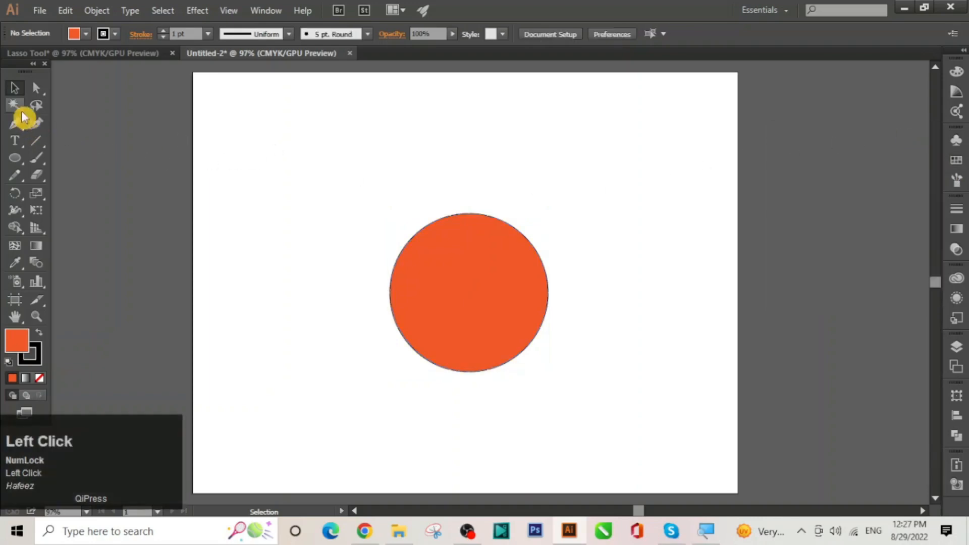
Draw a closed Lasso loop around the top of the orange circle to select only its top anchor point.
left_click(36, 105)
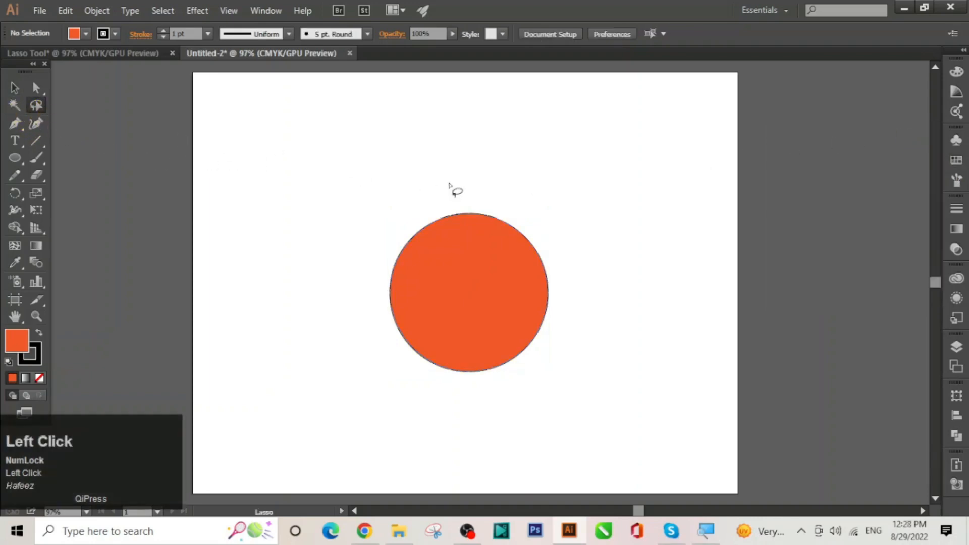
mouse_move(430, 217)
left_mouse_down()
mouse_move(480, 253)
mouse_move(511, 243)
mouse_move(521, 217)
left_mouse_up()
left_click_drag(460, 180, 423, 189)
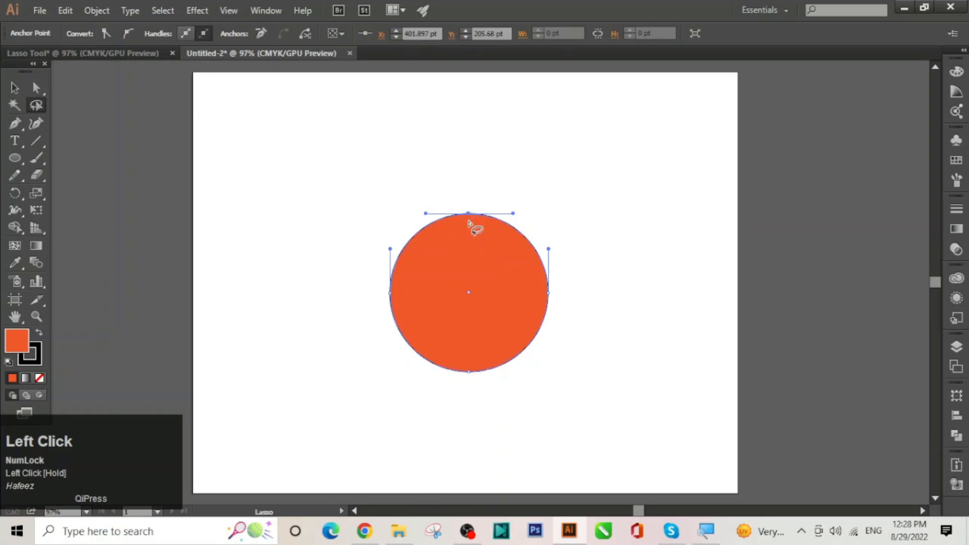
Move the orange circle's selected top anchor point straight up to about Y 131 pt with Direct Selection, and deselect the shape.
left_click(39, 92)
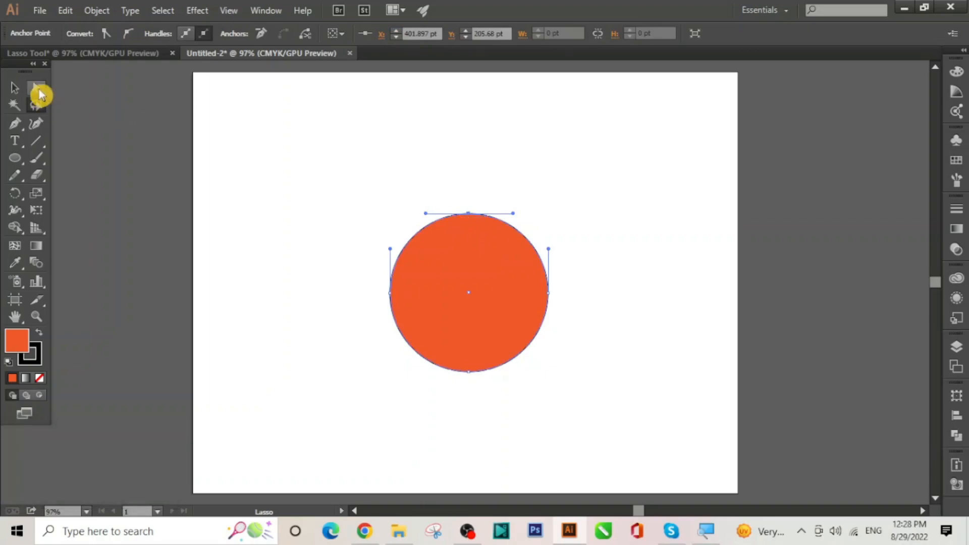
left_click(469, 214)
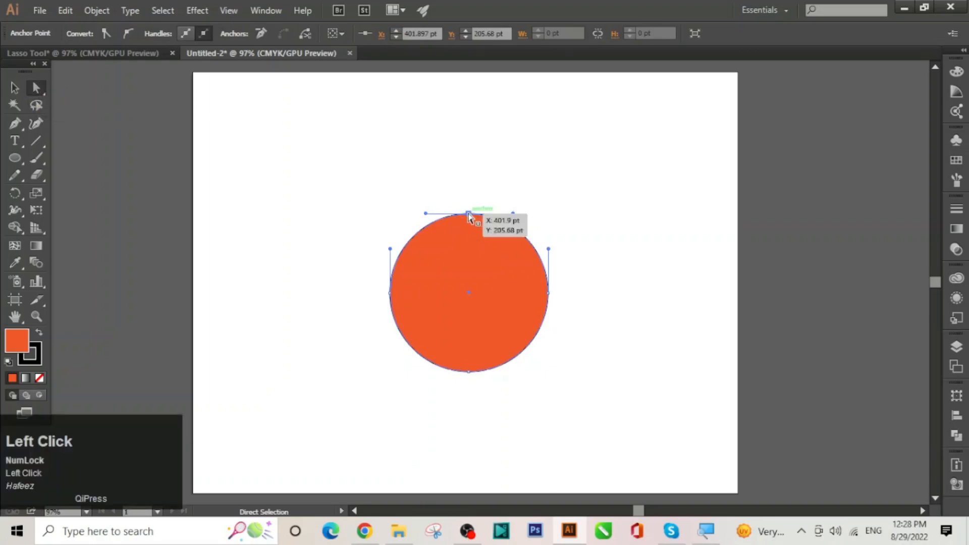
left_click_drag(469, 214, 469, 162)
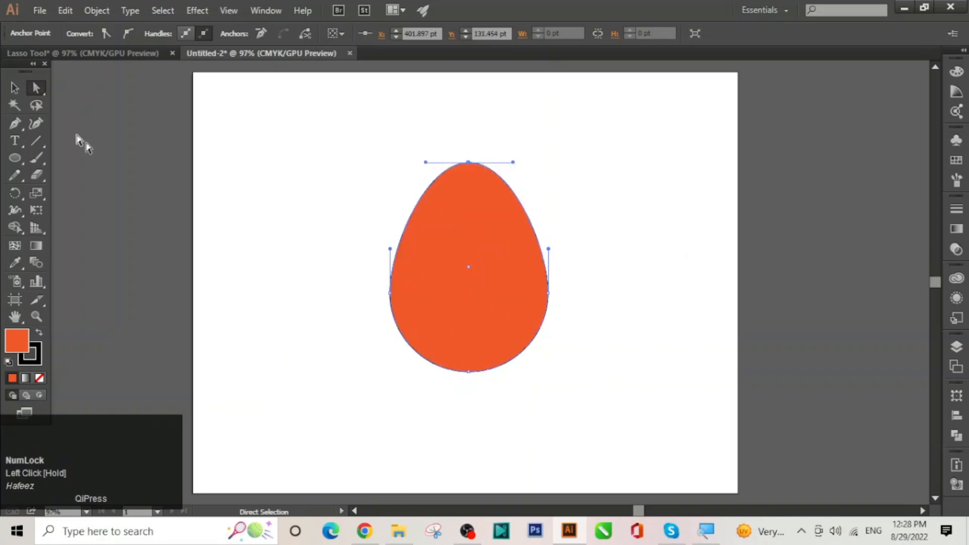
left_click(15, 88)
left_click(418, 380)
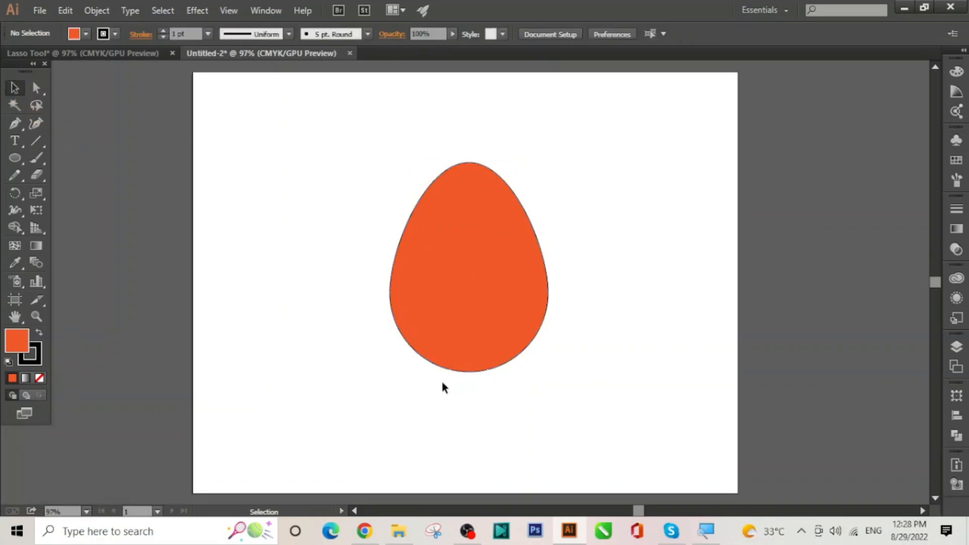
Lasso the lower half of the egg shape to select its side and bottom anchors, move them straight down, and deselect.
left_click(42, 108)
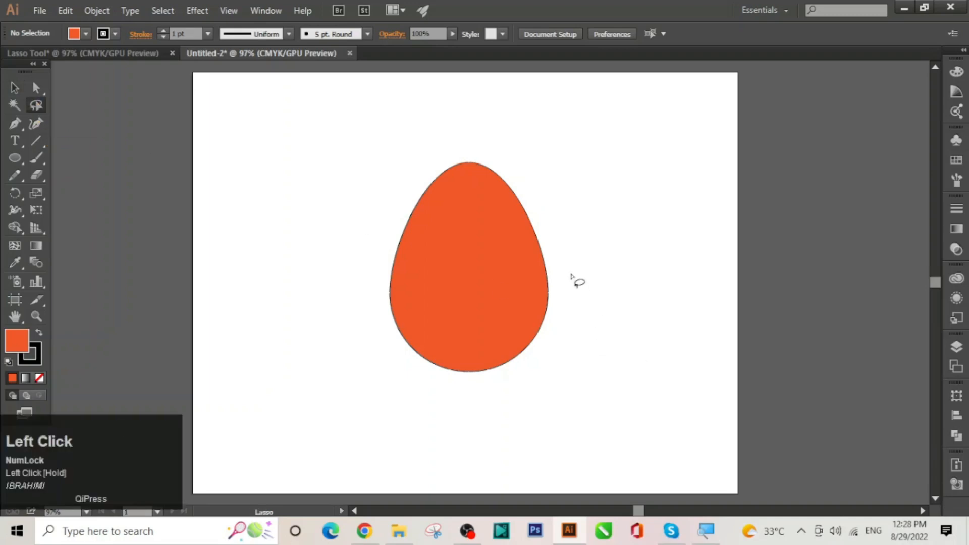
mouse_move(568, 270)
left_mouse_down()
mouse_move(383, 277)
mouse_move(388, 374)
mouse_move(481, 425)
left_mouse_up()
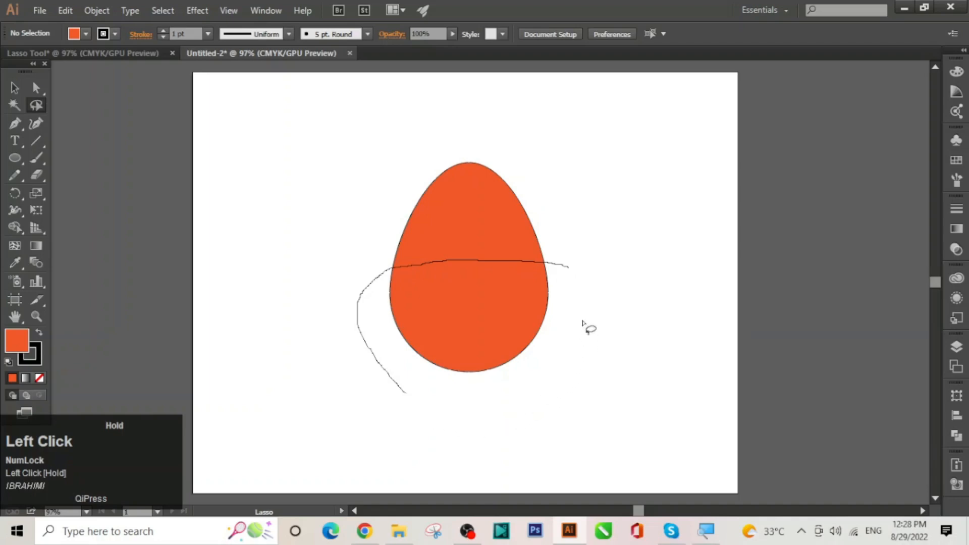
left_click_drag(573, 273, 570, 271)
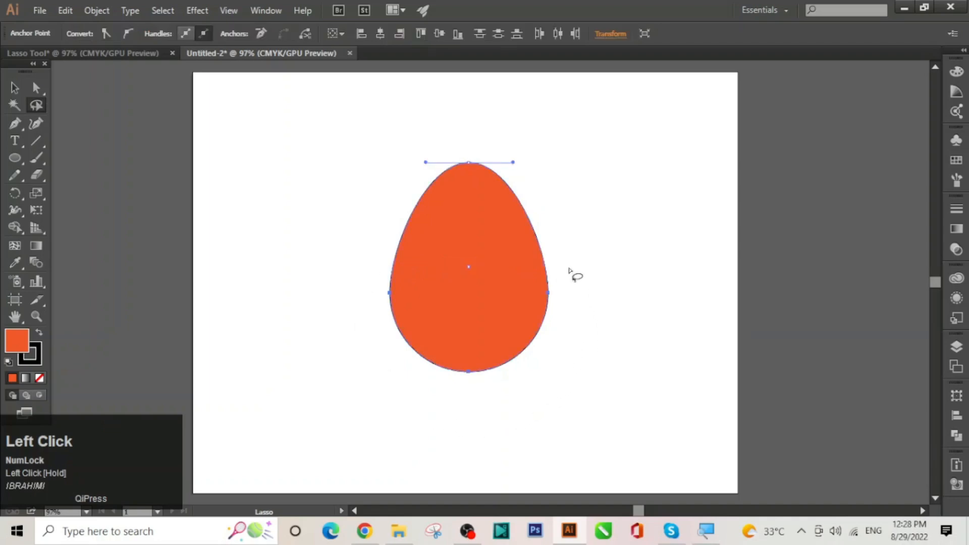
left_click(36, 89)
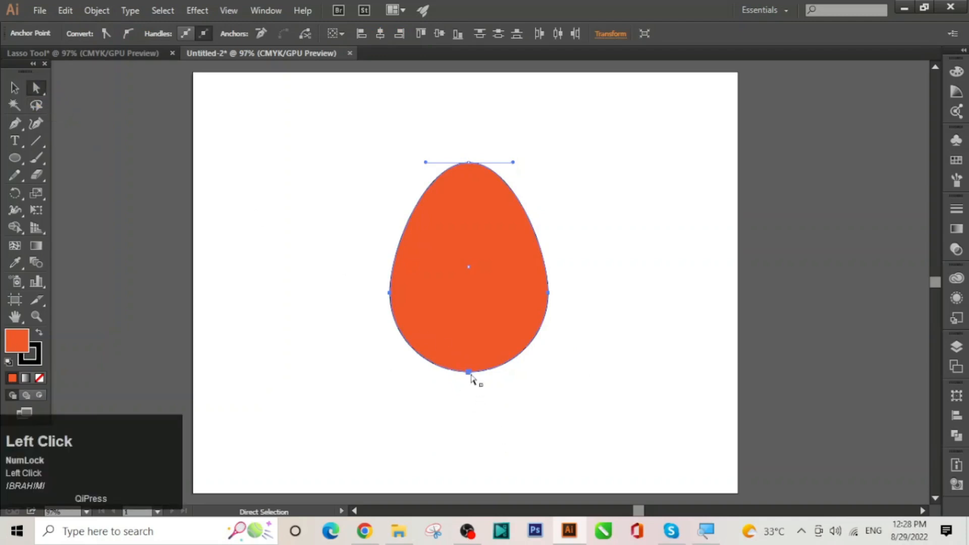
left_click_drag(471, 375, 468, 407)
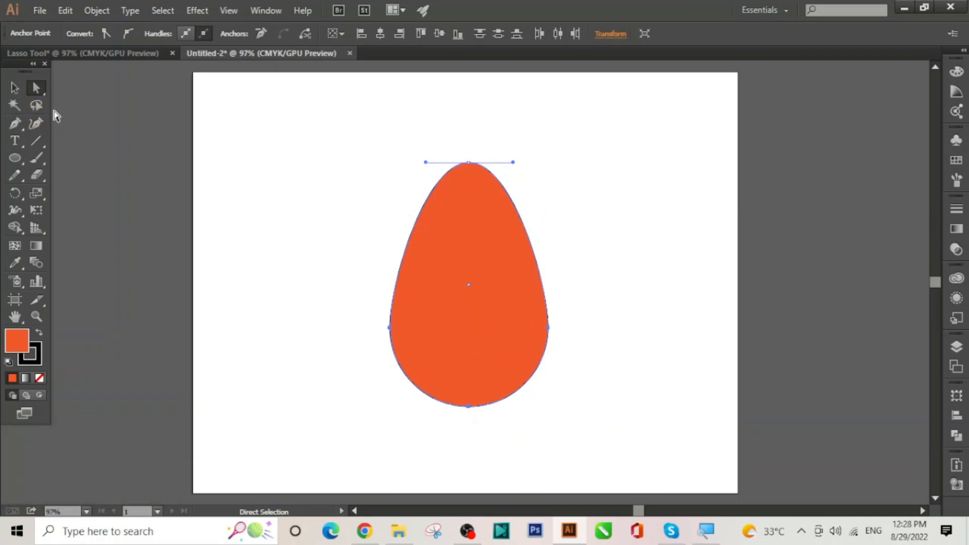
left_click(140, 137)
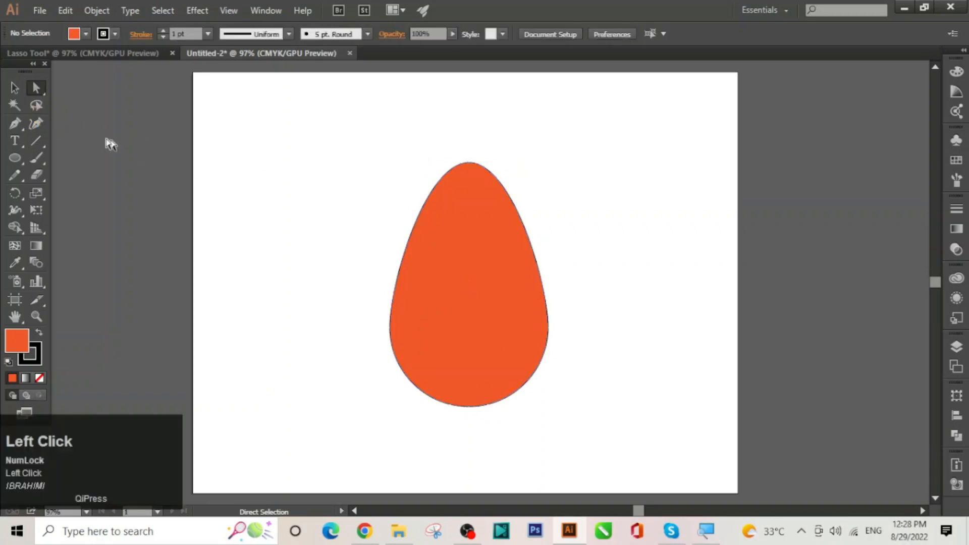
Draw a closed Lasso loop around the right edge of the egg shape to select only its right anchor point.
left_click(36, 105)
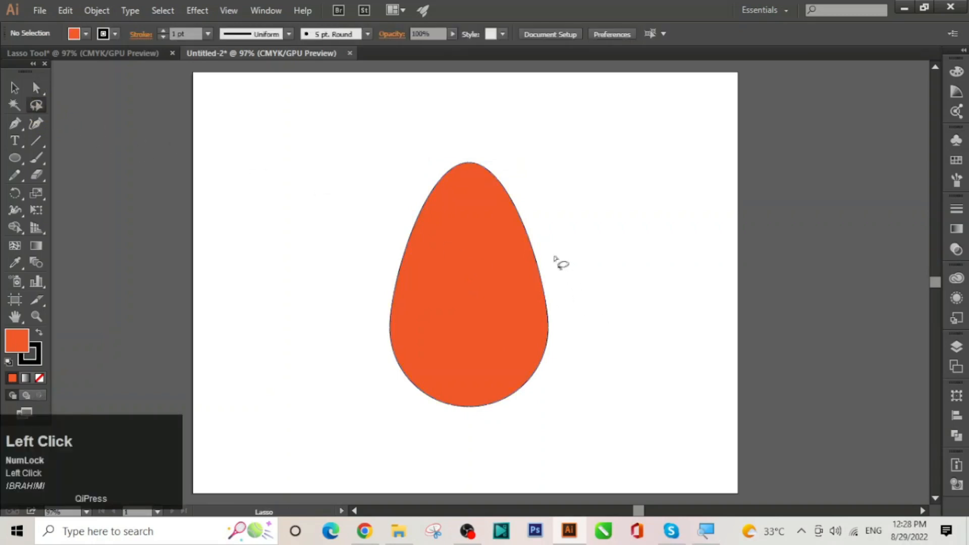
mouse_move(554, 257)
left_mouse_down()
mouse_move(503, 351)
mouse_move(556, 392)
mouse_move(602, 355)
left_mouse_up()
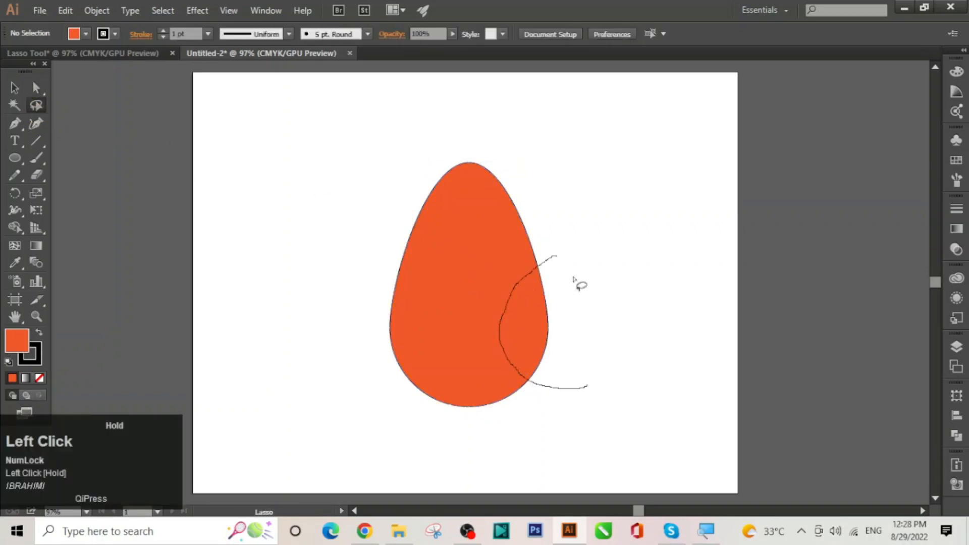
left_click_drag(574, 279, 553, 259)
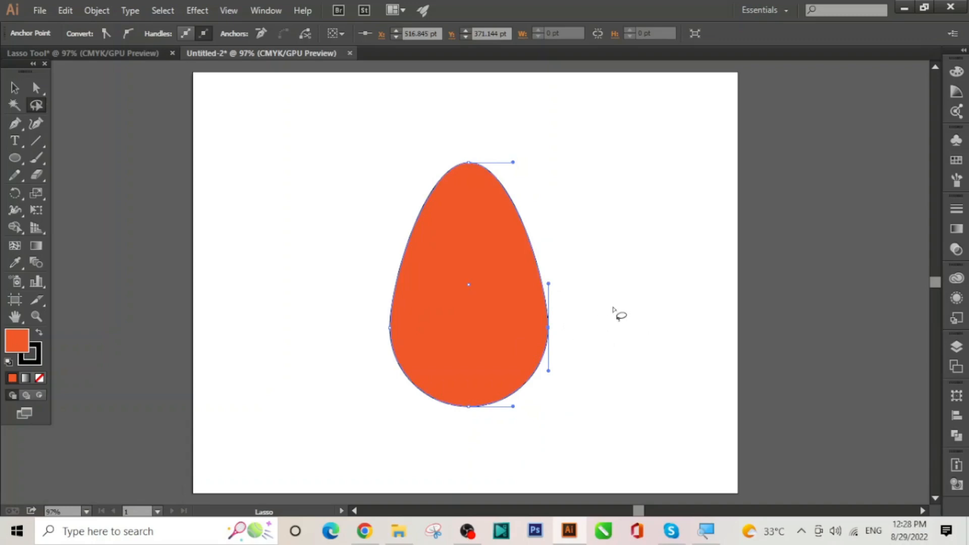
Nudge the selected right anchor point horizontally to the right, to about X 547 pt.
key("ctrl+Right")
key("ctrl+Right")
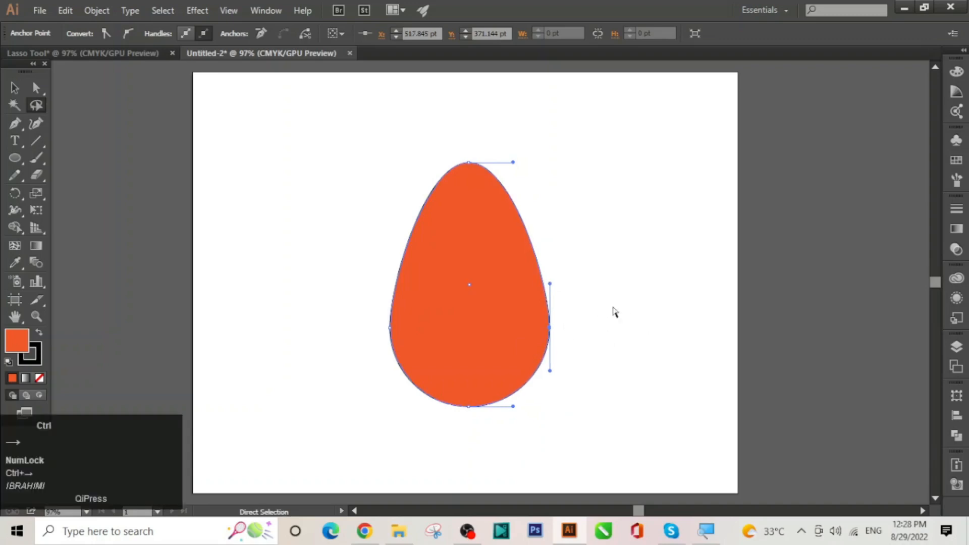
key("ctrl+Right")
key("ctrl+Right")
key("ctrl+Right")
key("ctrl+Right")
key("ctrl+Right")
key("ctrl+Right")
key("ctrl+Right")
key("ctrl+Right")
key("ctrl+Right")
key("ctrl+Right")
key("ctrl+Right")
key("ctrl+Right")
key("ctrl+Right")
key("ctrl+Right")
key("ctrl+Right")
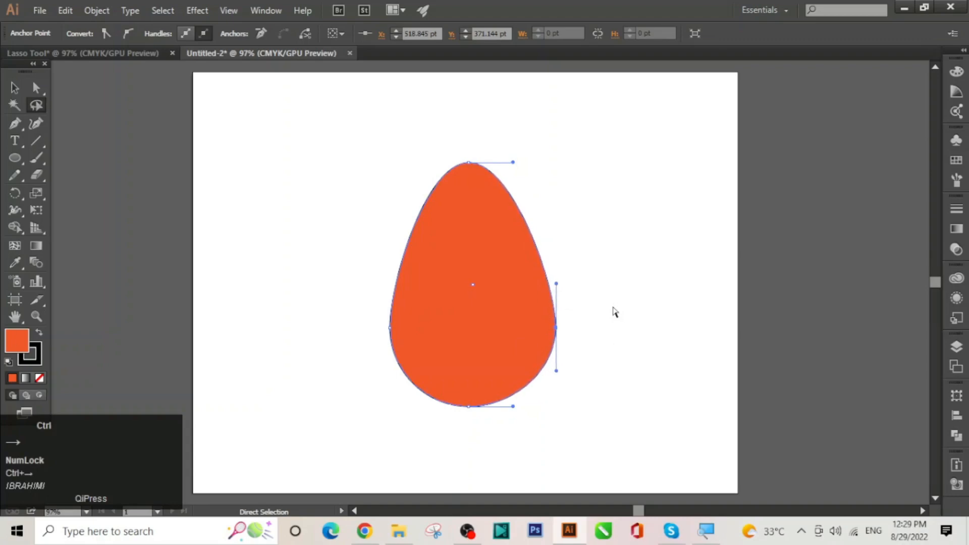
key("ctrl+Right")
key("ctrl+Right")
key("ctrl+Right")
key("ctrl+Right")
key("ctrl+Right")
key("ctrl+Right")
key("ctrl+Right")
key("ctrl+Right")
key("ctrl+Right")
key("ctrl+Right")
key("ctrl+Right")
key("ctrl+Right")
key("ctrl+Right")
key("ctrl+Right")
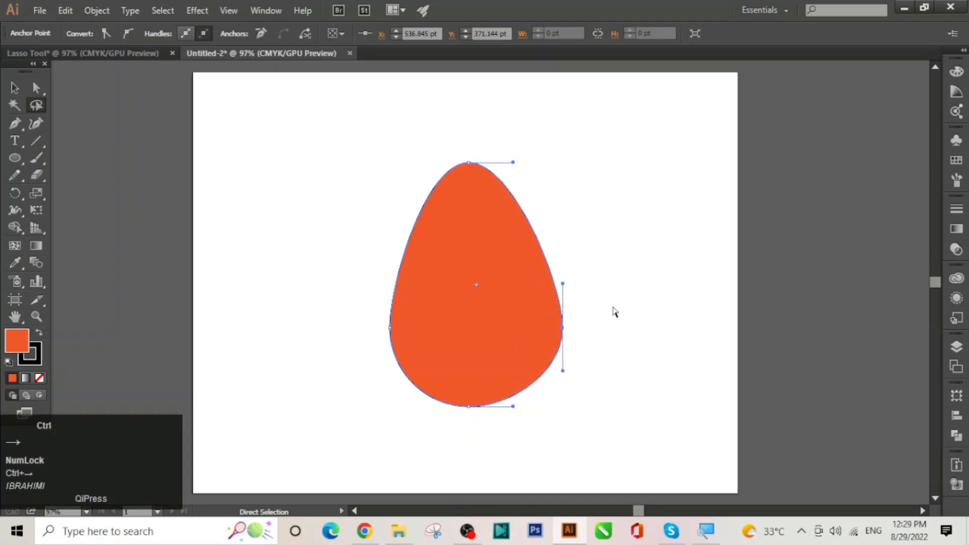
key("ctrl+Right")
key("ctrl+Right")
key("ctrl+Right")
key("ctrl+Right")
key("ctrl+Right")
key("ctrl+Right")
key("ctrl+Right")
key("ctrl+Right")
key("ctrl+Right")
key("ctrl+Right")
key("ctrl+Right")
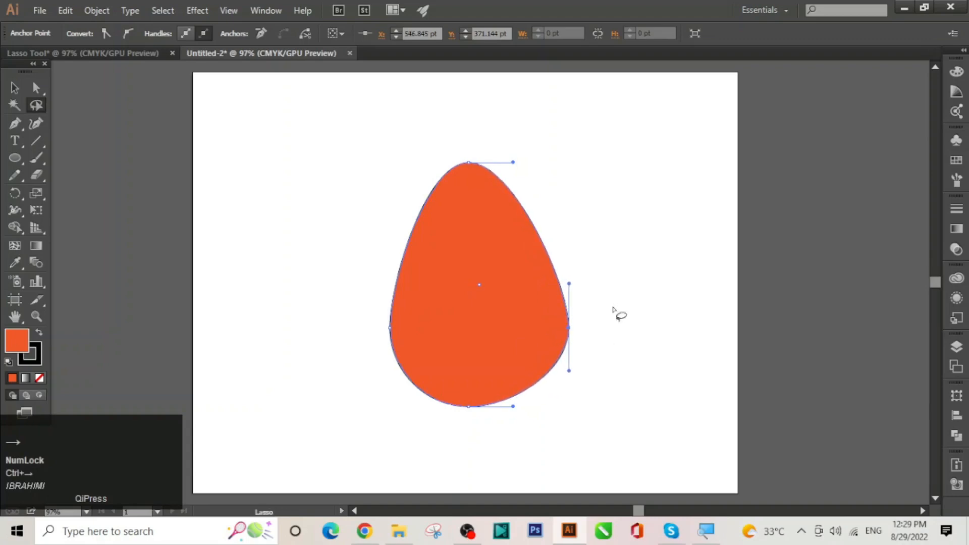
Pull the same anchor point much farther right and slightly up with Direct Selection, and deselect the shape.
left_click(37, 88)
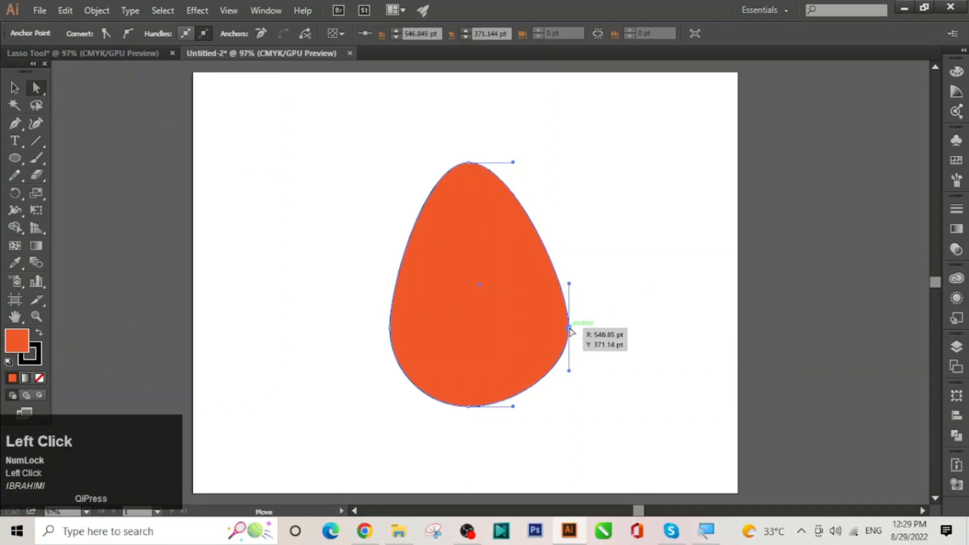
left_click_drag(570, 327, 658, 321)
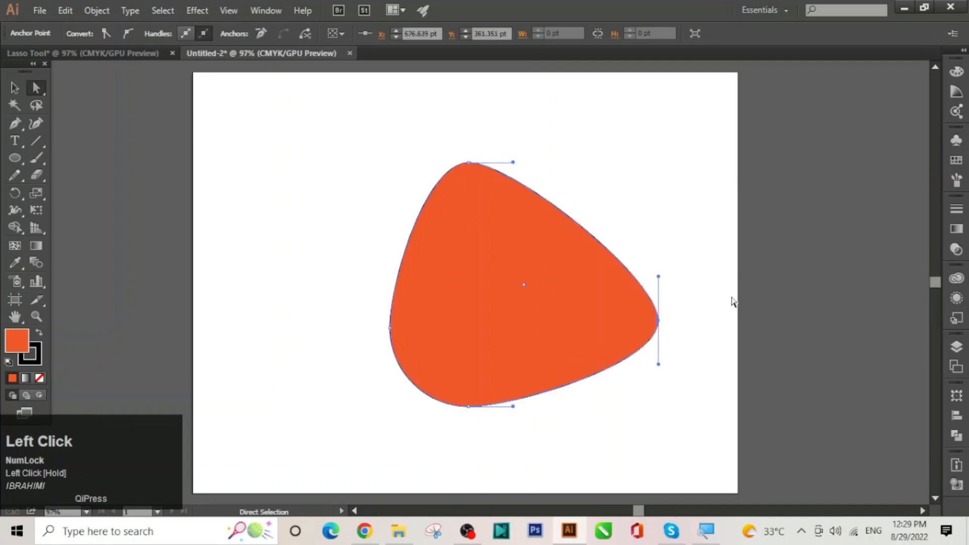
left_click(622, 204)
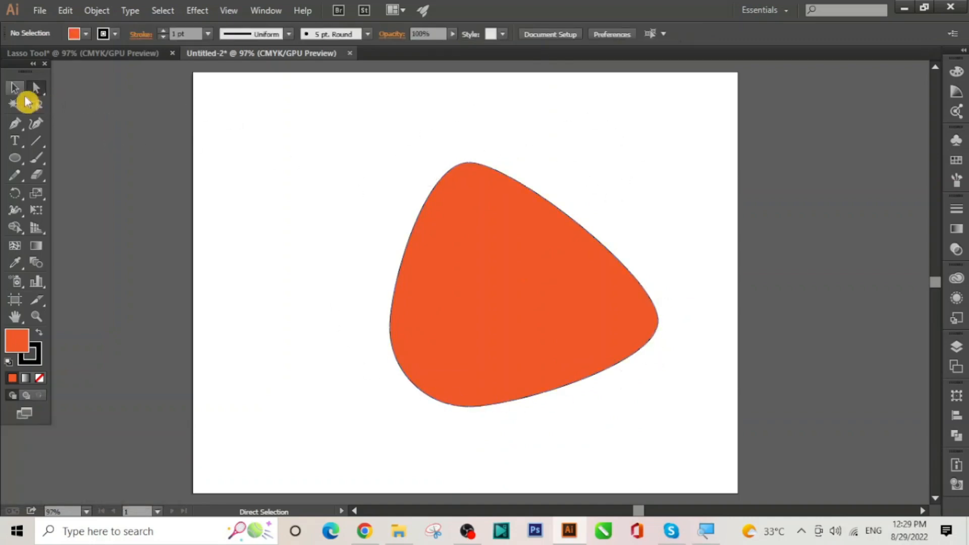
Delete the distorted orange shape, draw an orange hexagon in the upper middle of the artboard with the Polygon tool, and deselect it.
left_click(15, 89)
key("Delete")
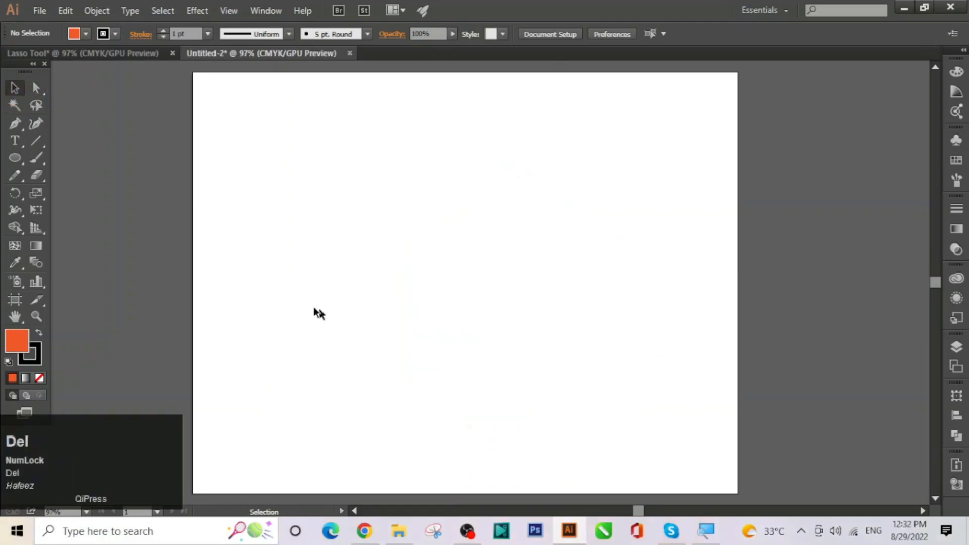
left_click(23, 163)
left_click_drag(24, 166, 71, 210)
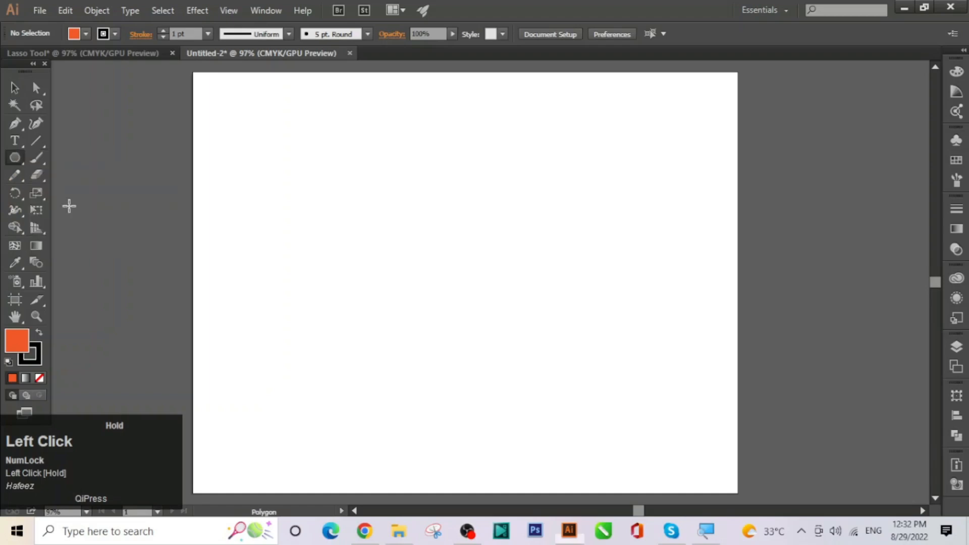
left_click_drag(443, 226, 489, 301)
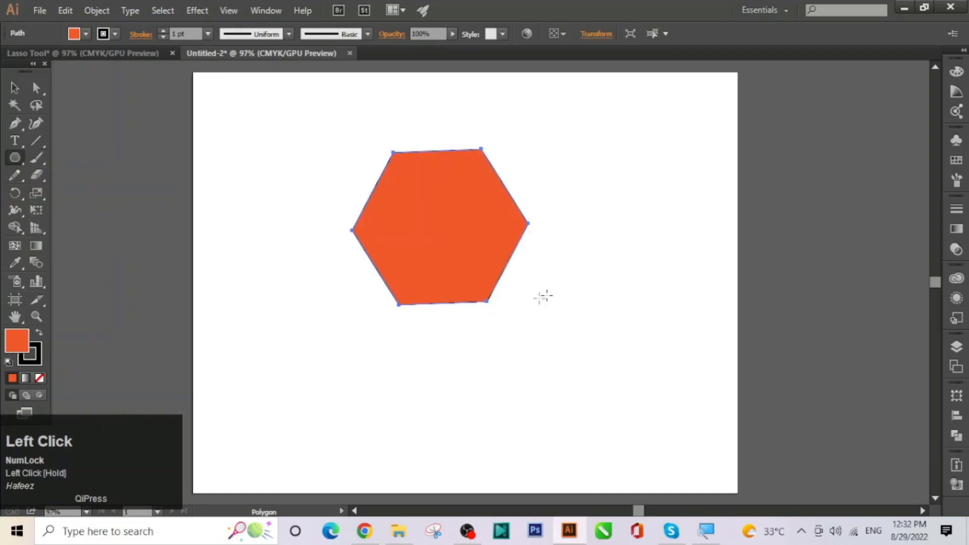
left_click(15, 88)
left_click(292, 146)
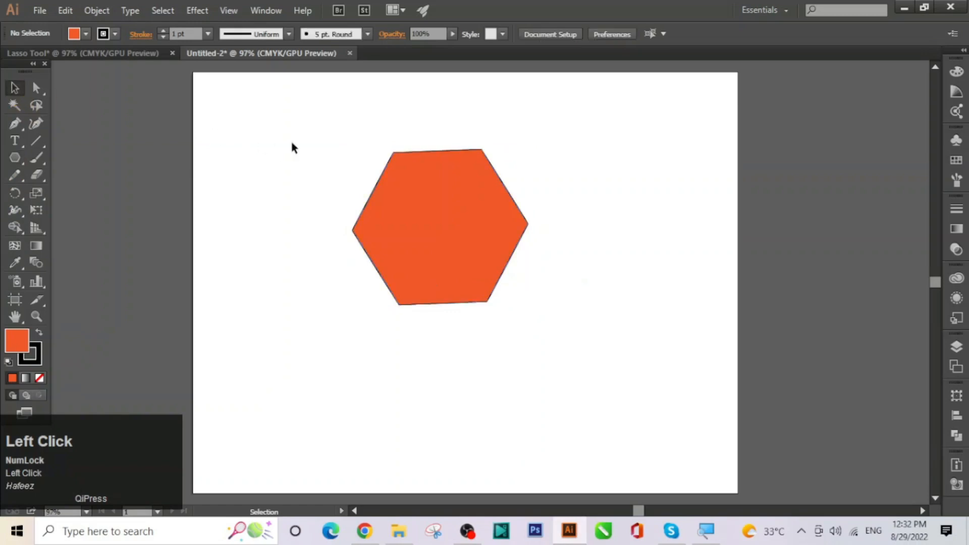
Lasso the hexagon's three right-hand anchor points and move them right almost to the artboard edge with Direct Selection.
left_click(36, 105)
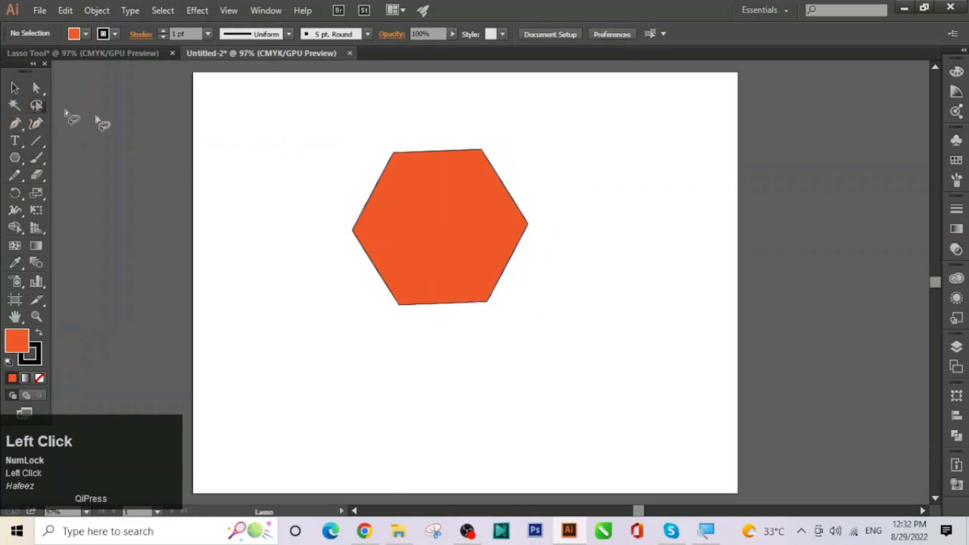
mouse_move(493, 134)
left_mouse_down()
mouse_move(450, 179)
mouse_move(451, 257)
mouse_move(503, 327)
mouse_move(545, 320)
mouse_move(576, 288)
mouse_move(581, 235)
mouse_move(487, 135)
left_mouse_up()
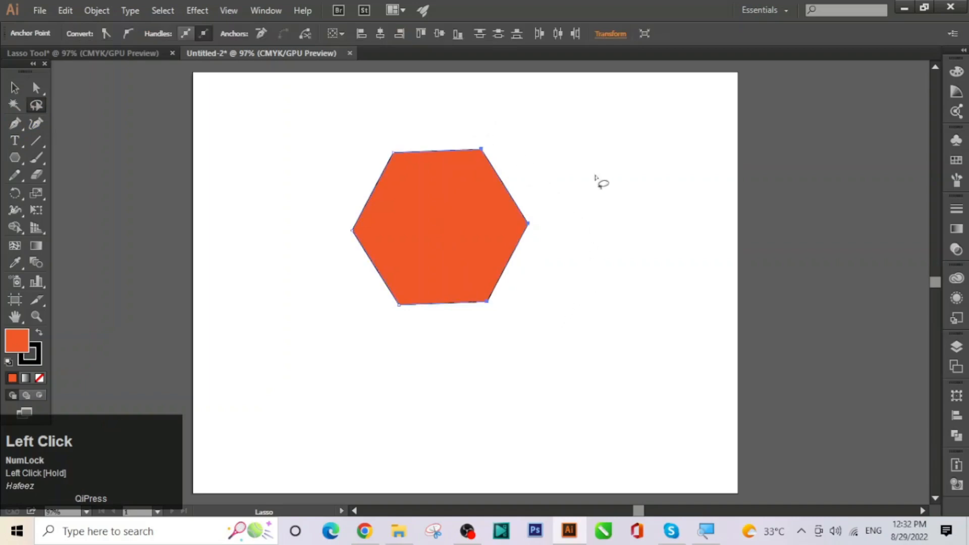
left_click(36, 88)
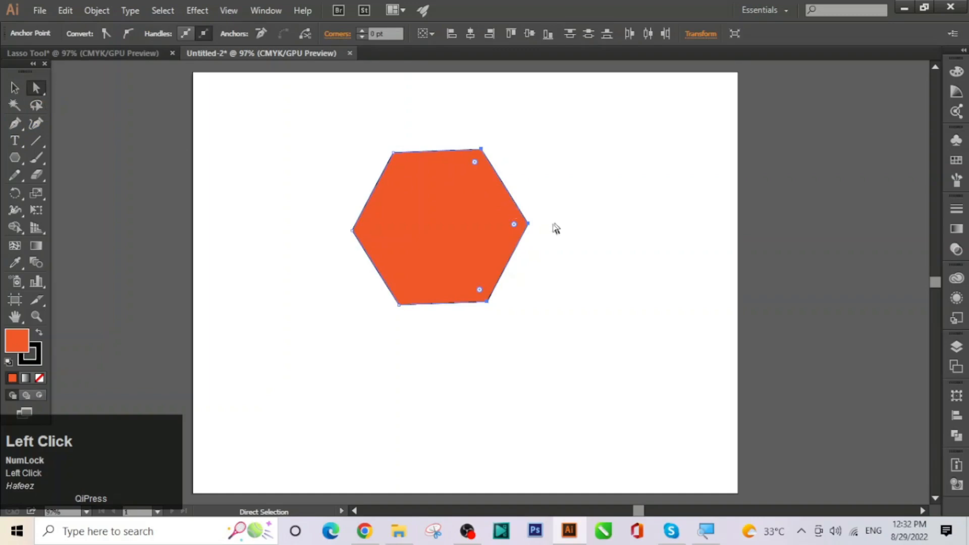
left_click_drag(530, 226, 716, 222)
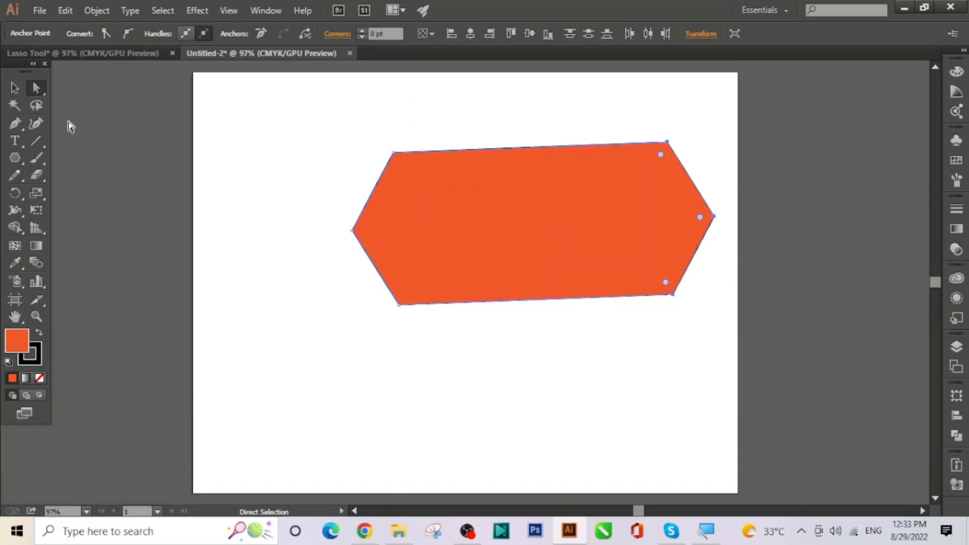
Lasso the hexagon's leftmost anchor point and move it to about X 8 pt, Y 250 pt with Direct Selection.
left_click(37, 105)
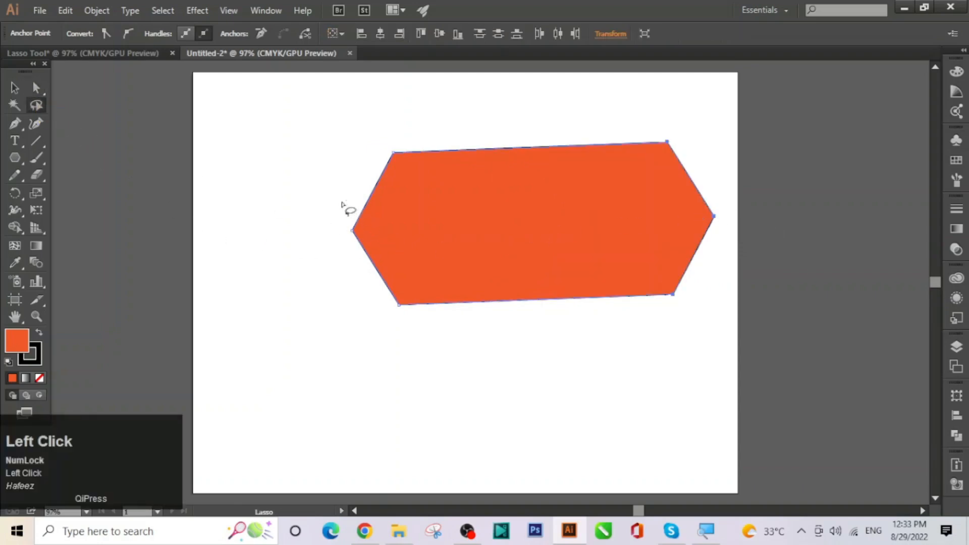
mouse_move(342, 203)
left_mouse_down()
mouse_move(334, 242)
mouse_move(355, 262)
mouse_move(379, 248)
mouse_move(380, 226)
mouse_move(346, 210)
left_mouse_up()
left_click(36, 87)
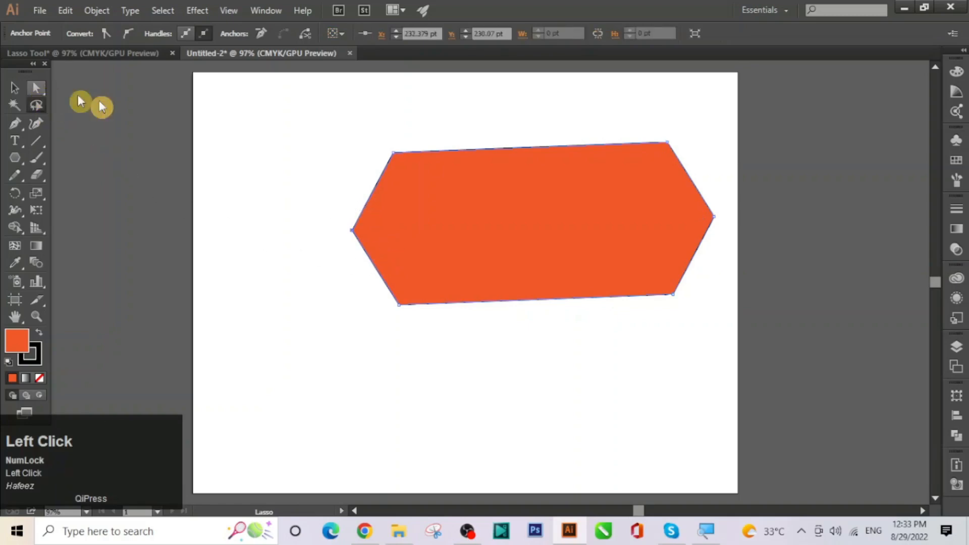
left_click(352, 231)
left_click_drag(353, 230, 197, 244)
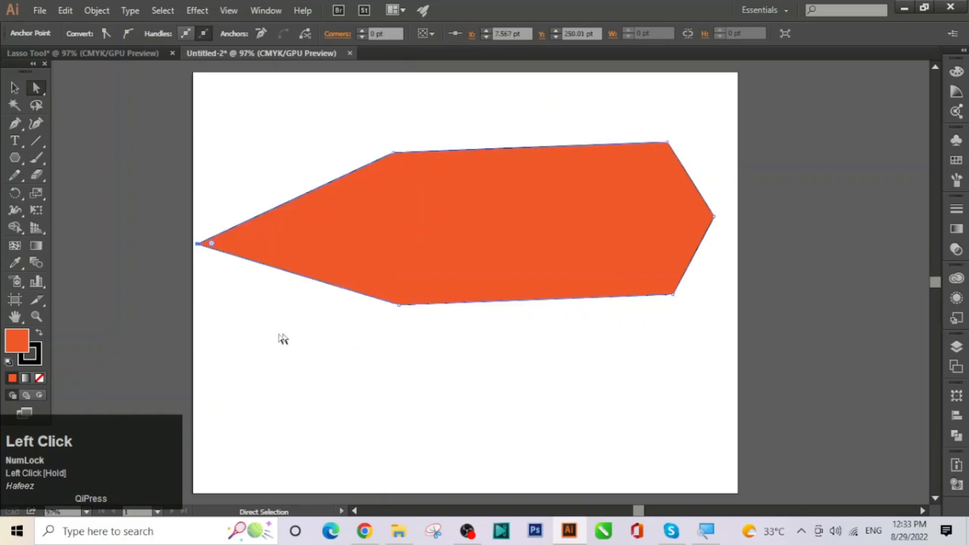
Select the entire stretched hexagon with the Selection tool and delete it.
left_click(15, 87)
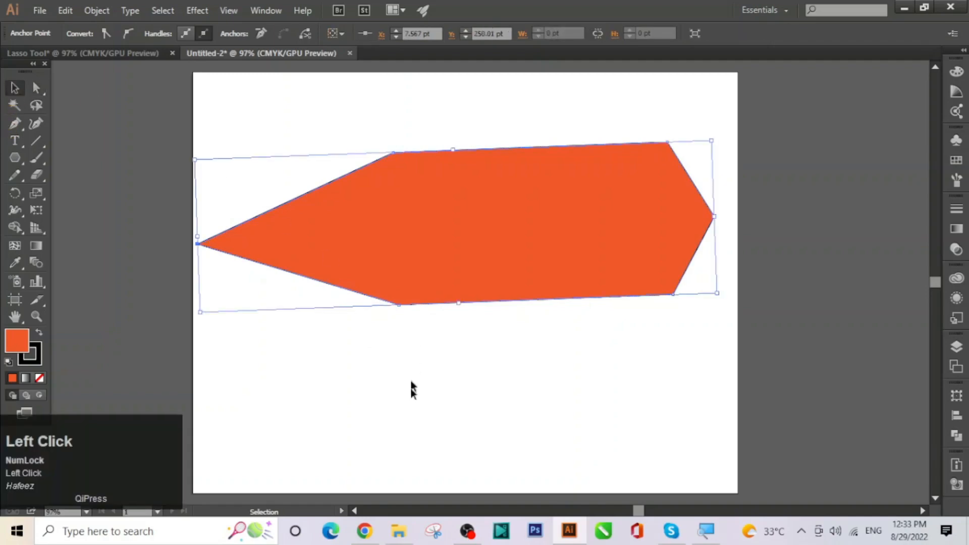
left_click(259, 195)
left_click_drag(194, 107, 738, 382)
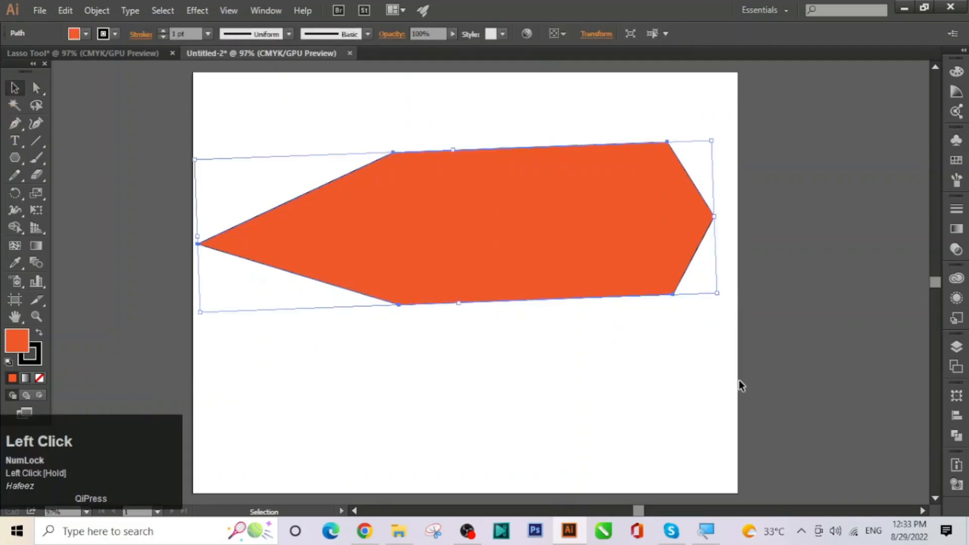
key("Delete")
key("ctrl")
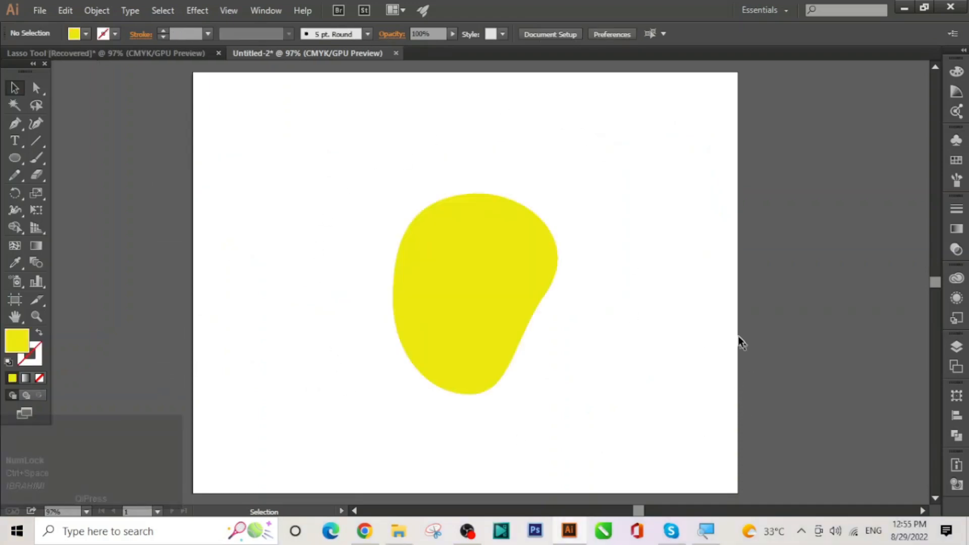
Lasso the mesh points at the lower-right tip of the yellow mesh shape and colour them medium green.
left_click(35, 123)
left_click(35, 105)
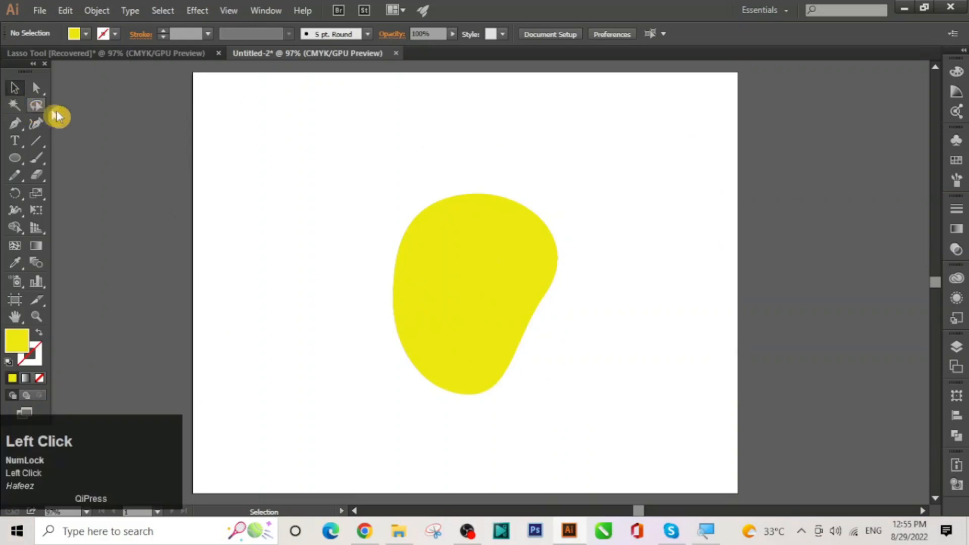
mouse_move(529, 359)
left_mouse_down()
mouse_move(518, 391)
mouse_move(493, 407)
left_mouse_up()
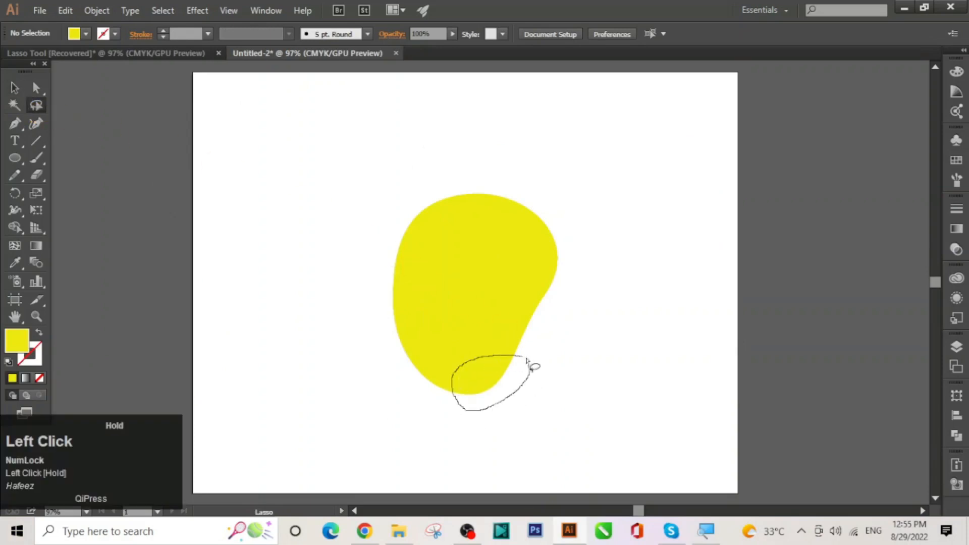
left_click_drag(530, 364, 527, 365)
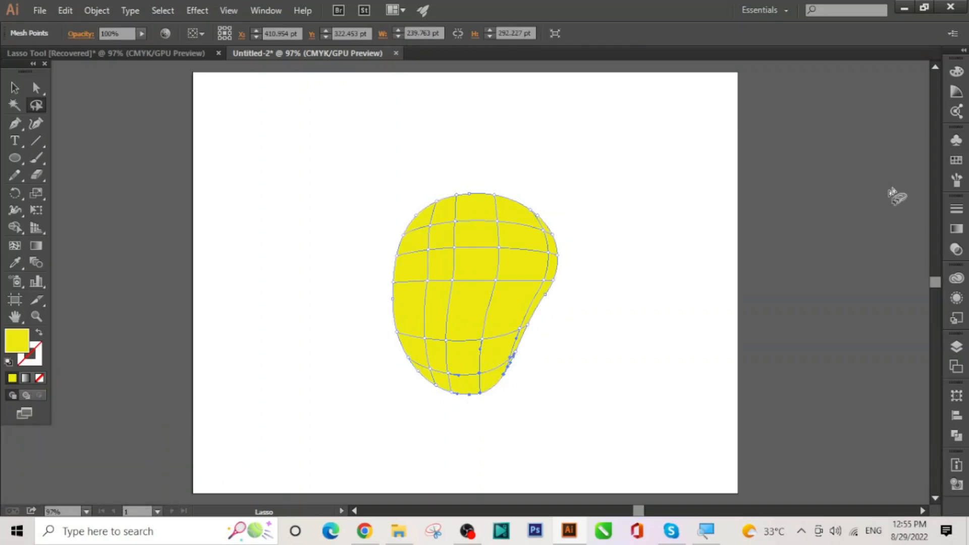
left_click(956, 160)
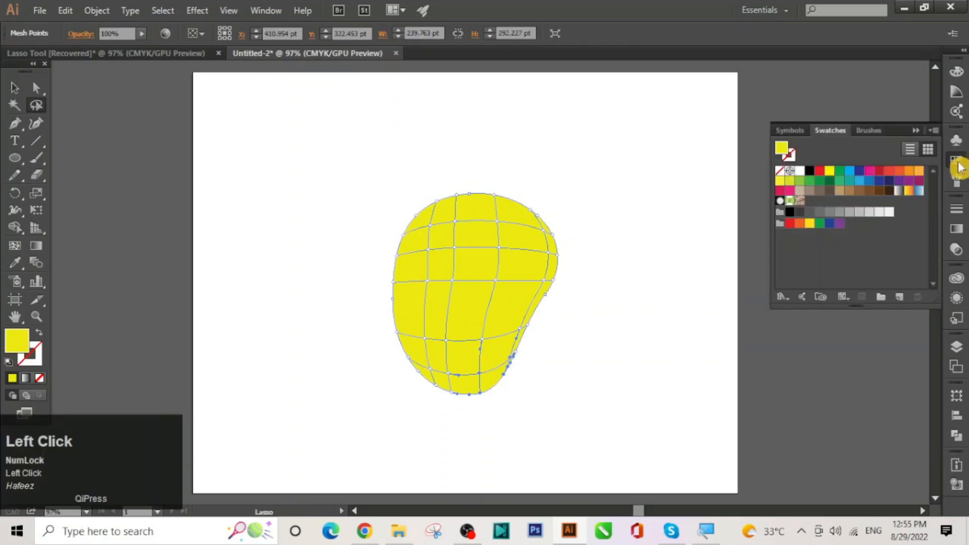
left_click(830, 180)
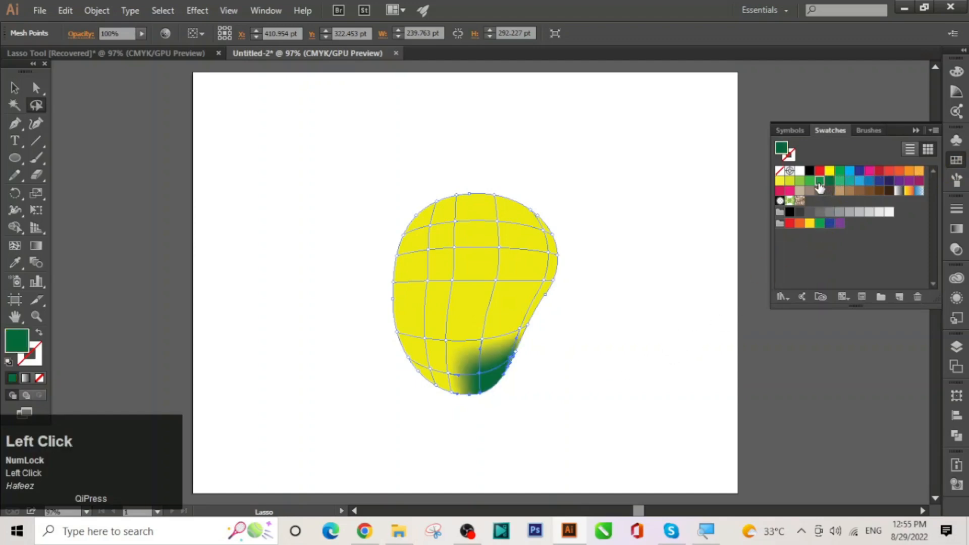
left_click(810, 182)
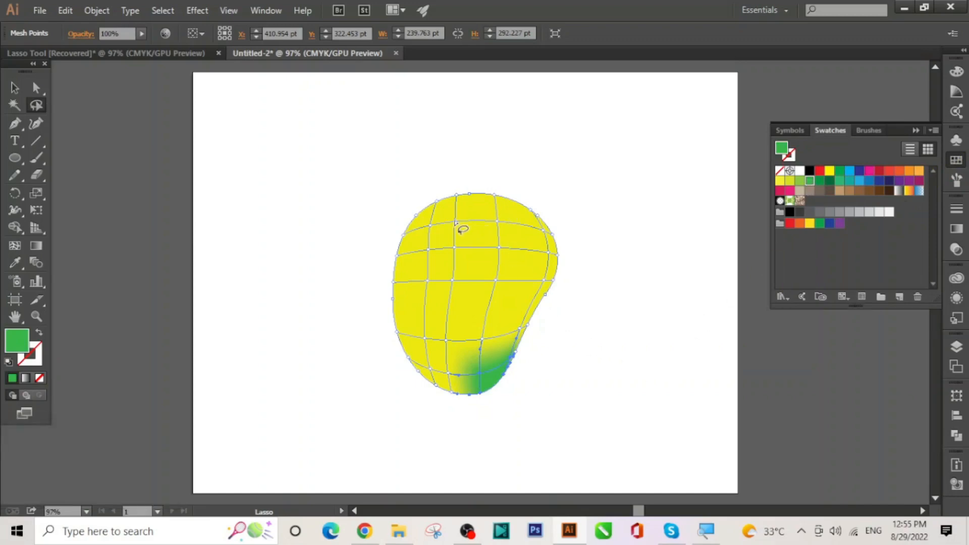
Lasso the two inner mesh points near the yellow shape's upper left and colour them white as a highlight.
left_click_drag(465, 216, 441, 215)
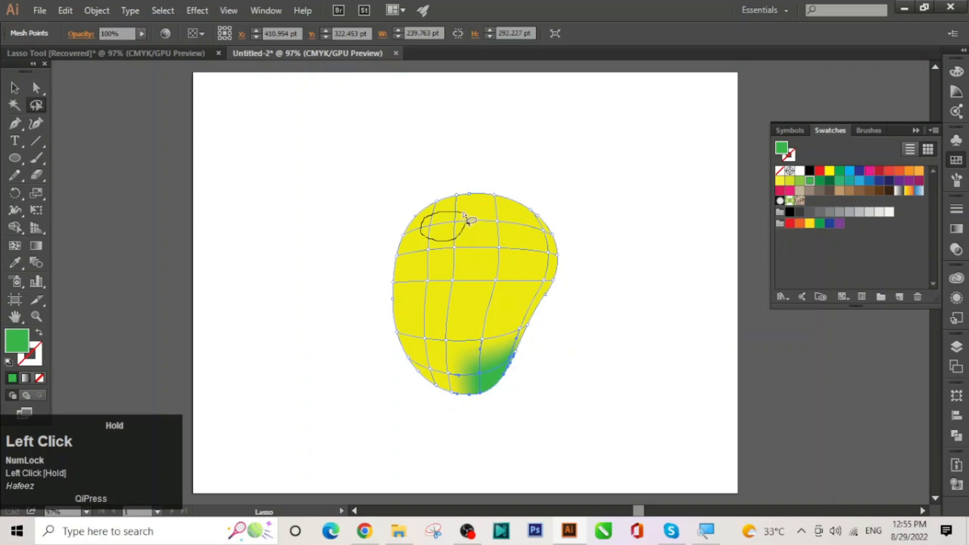
left_click_drag(464, 213, 466, 217)
left_click(799, 171)
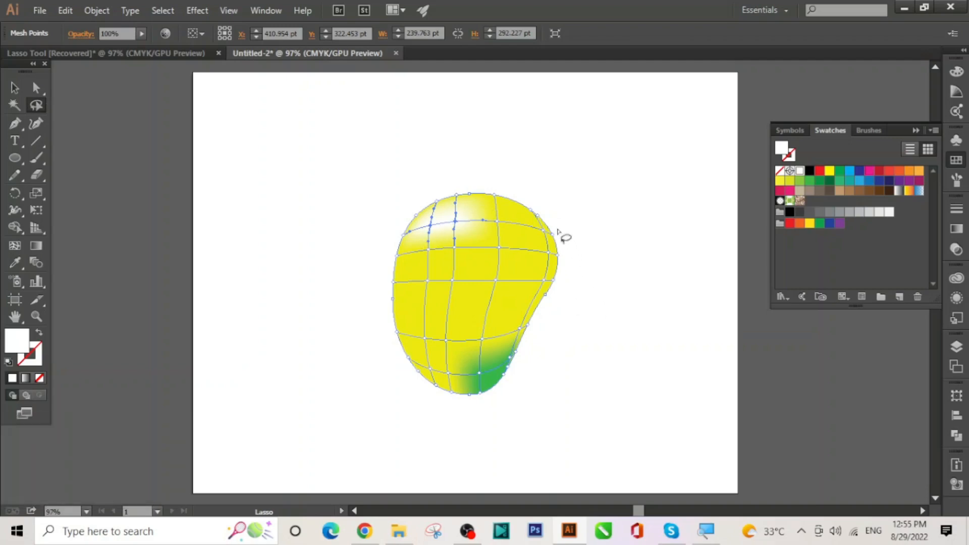
Lasso the mesh points along the yellow shape's upper-right edge, colour them orange (C=0 M=35 Y=85 K=0), and deselect the shape.
mouse_move(557, 232)
left_mouse_down()
mouse_move(526, 245)
mouse_move(547, 291)
mouse_move(574, 274)
mouse_move(558, 229)
left_mouse_up()
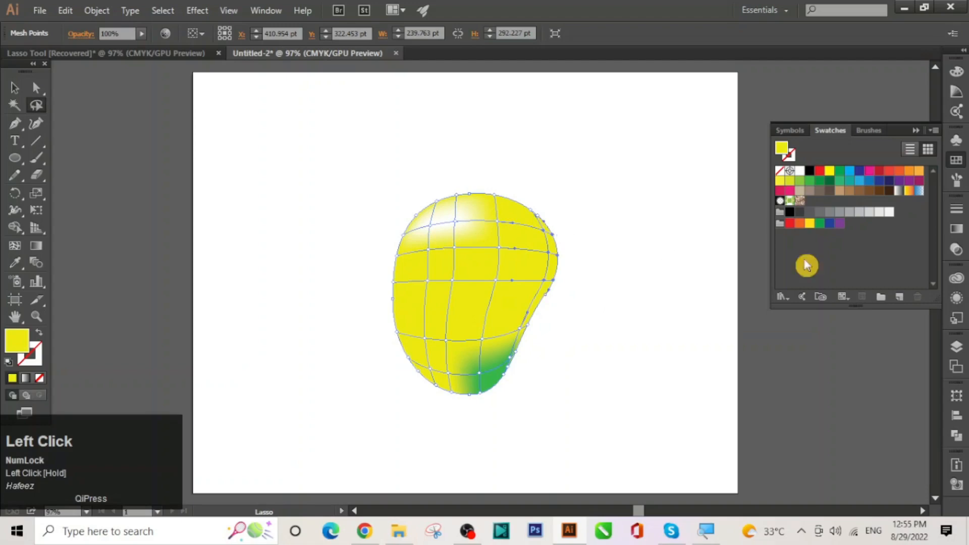
left_click(918, 171)
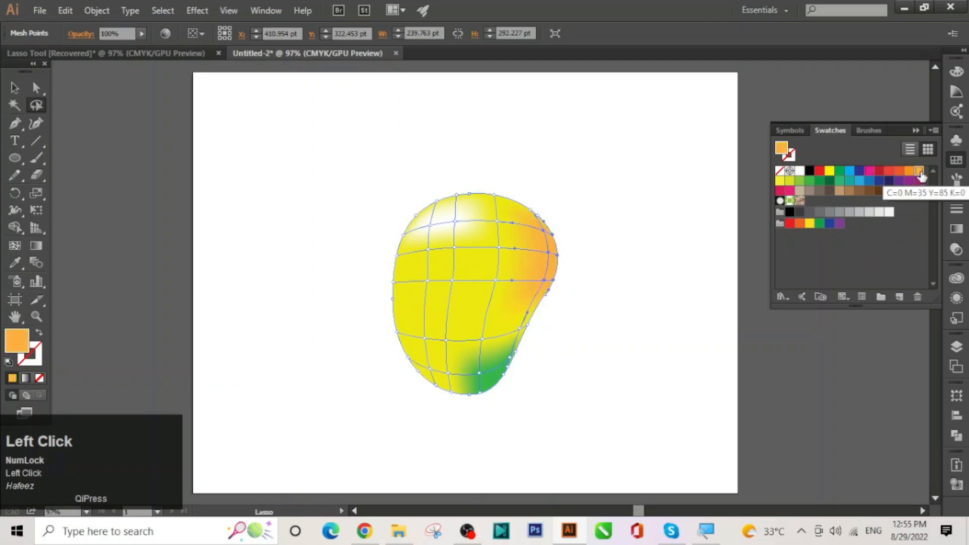
left_click(15, 88)
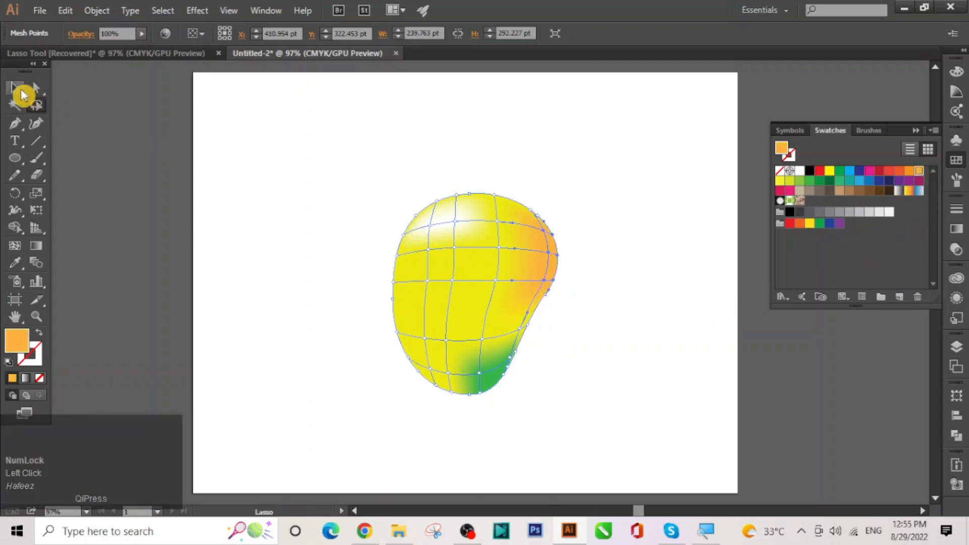
left_click(289, 172)
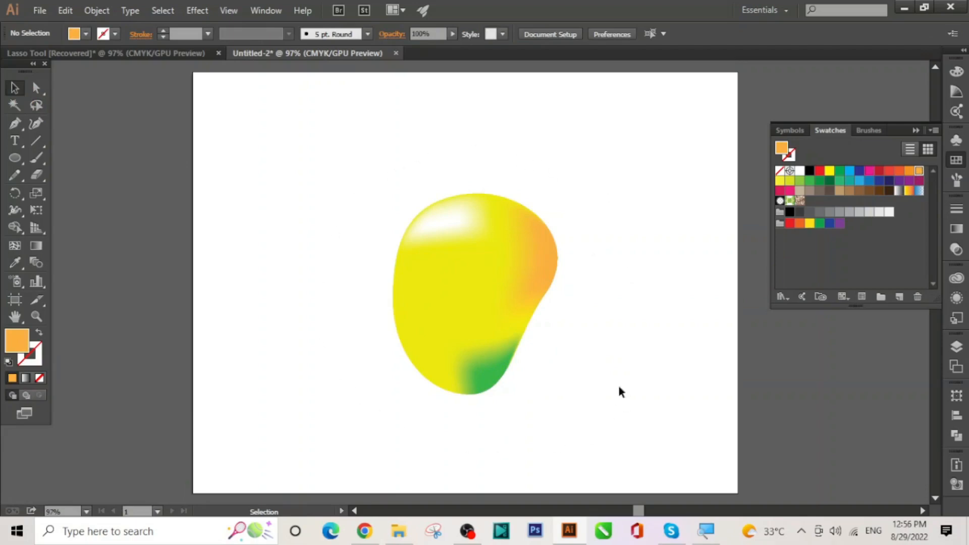
key("space")
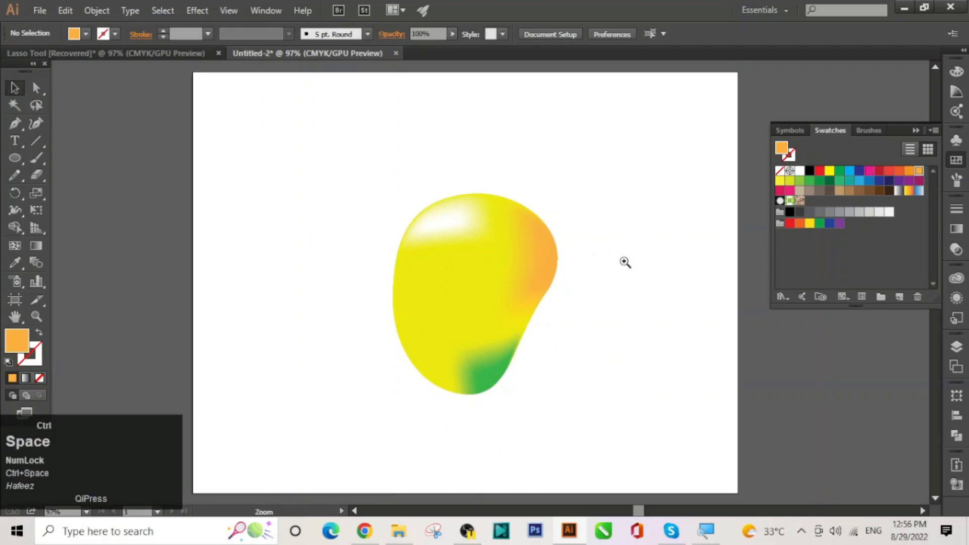
In the Lasso Tool document, lasso the yellow-green hexagon and add the magenta hexagon, dark blue star and small light-blue circle to the selection.
left_click(169, 53)
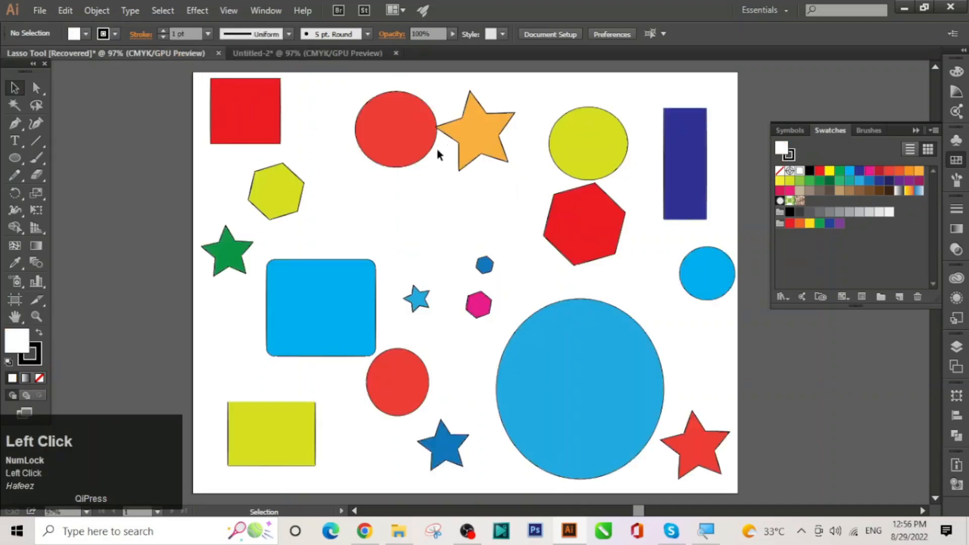
left_click(37, 109)
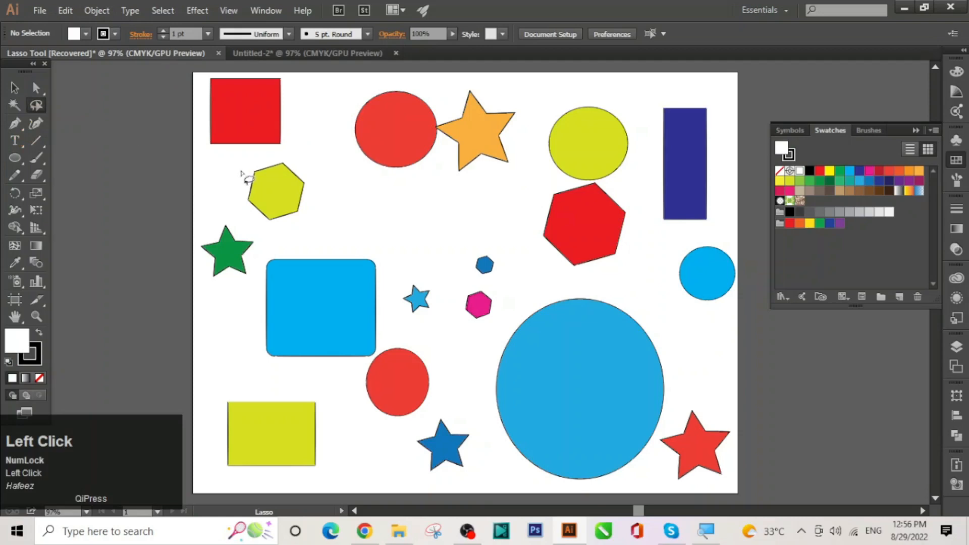
mouse_move(312, 155)
left_mouse_down()
mouse_move(248, 161)
mouse_move(224, 189)
mouse_move(237, 216)
left_mouse_up()
mouse_move(296, 233)
left_mouse_down()
mouse_move(317, 216)
mouse_move(322, 193)
left_mouse_up()
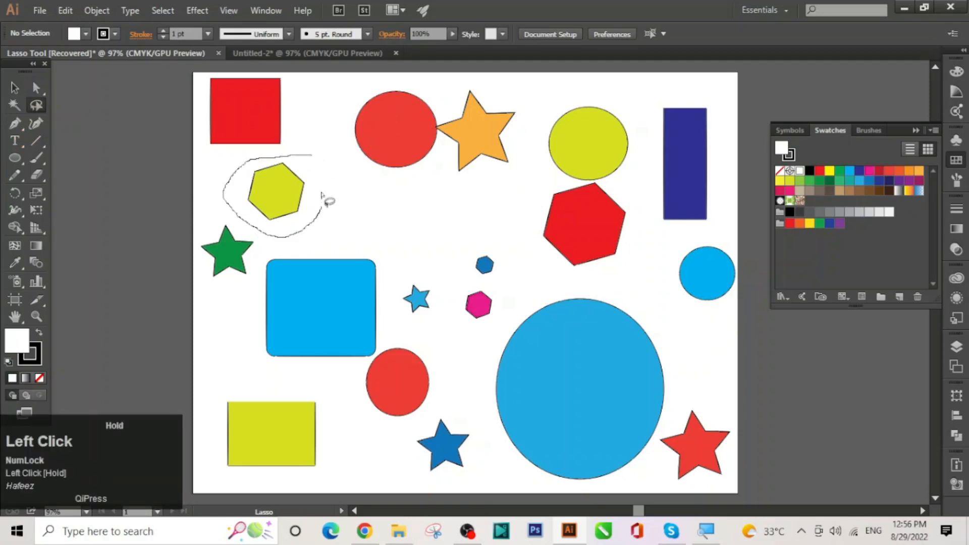
left_click_drag(311, 157, 311, 158)
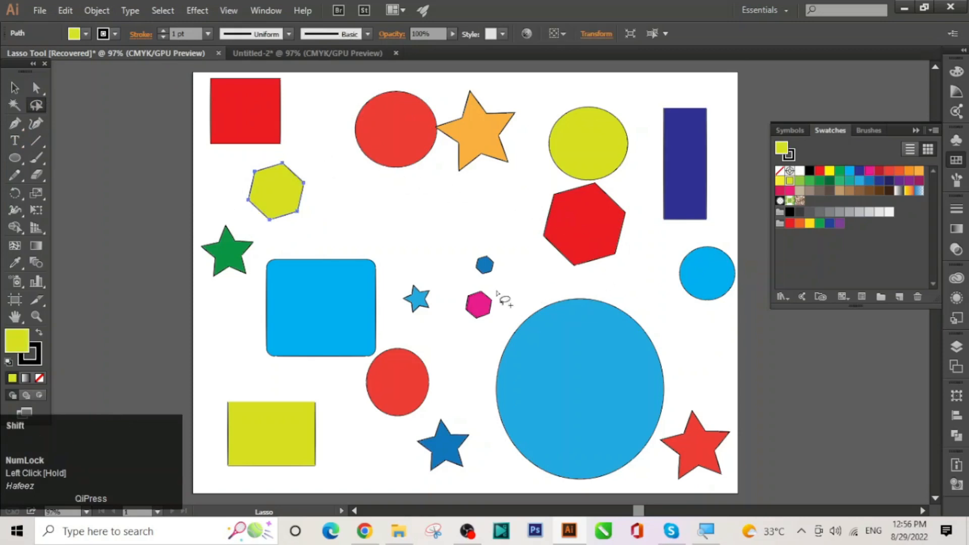
mouse_move(496, 288)
left_mouse_down()
mouse_move(457, 295)
mouse_move(457, 319)
mouse_move(473, 331)
mouse_move(507, 292)
left_mouse_up()
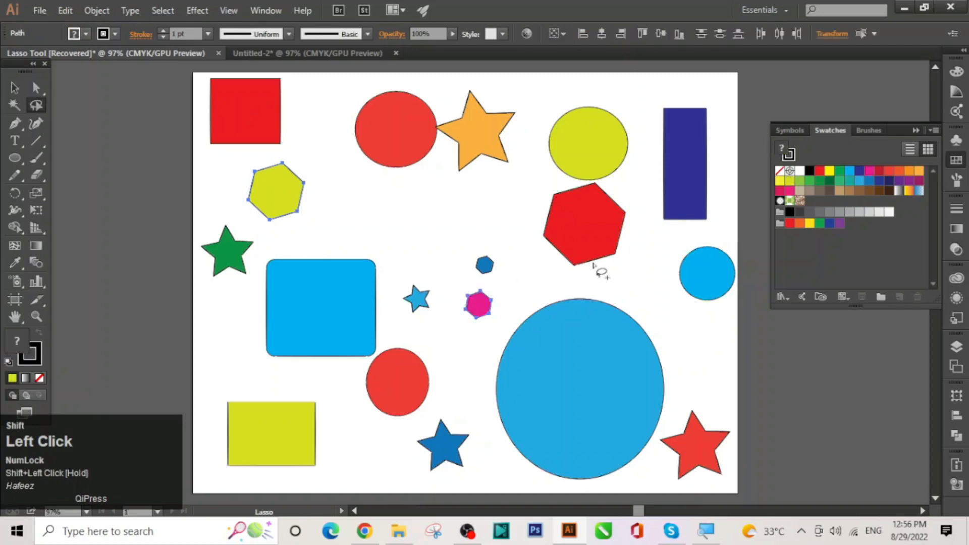
mouse_move(443, 408)
left_mouse_down()
mouse_move(410, 441)
mouse_move(412, 473)
mouse_move(441, 484)
mouse_move(486, 469)
mouse_move(479, 430)
mouse_move(441, 410)
left_mouse_up()
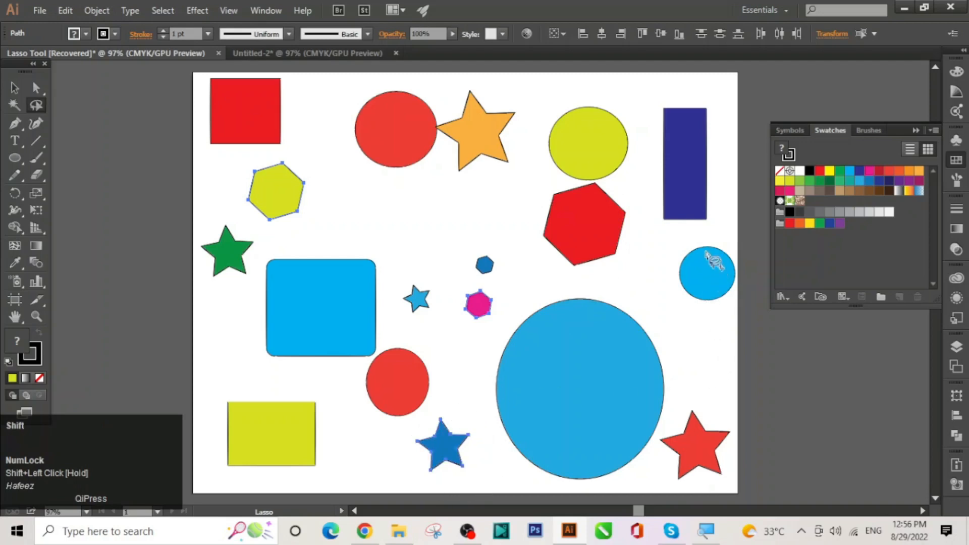
mouse_move(697, 233)
left_mouse_down()
mouse_move(665, 272)
mouse_move(701, 322)
mouse_move(731, 315)
mouse_move(741, 305)
mouse_move(733, 262)
mouse_move(718, 242)
mouse_move(691, 237)
left_mouse_up()
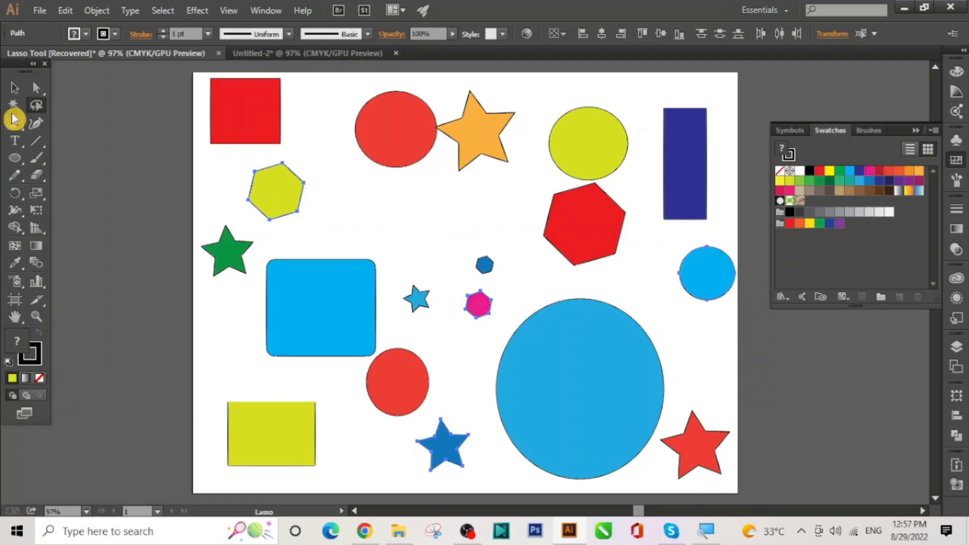
Fill the four selected shapes with black, deselect them, and collapse the swatches.
left_click(17, 89)
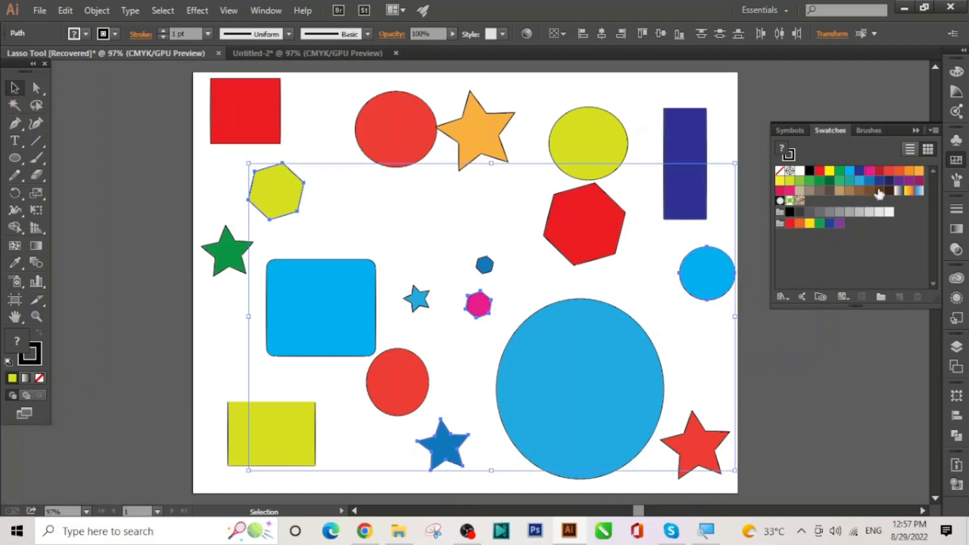
left_click(919, 172)
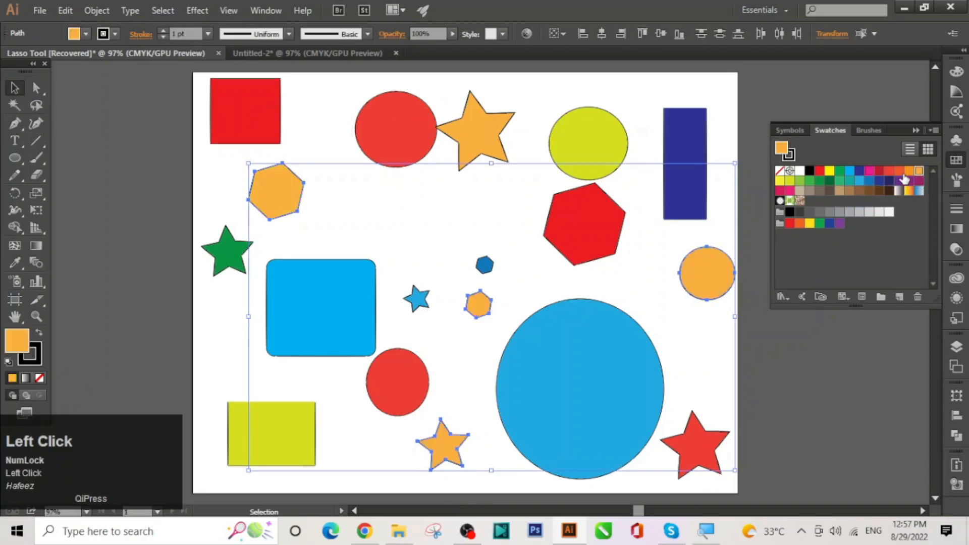
left_click(809, 172)
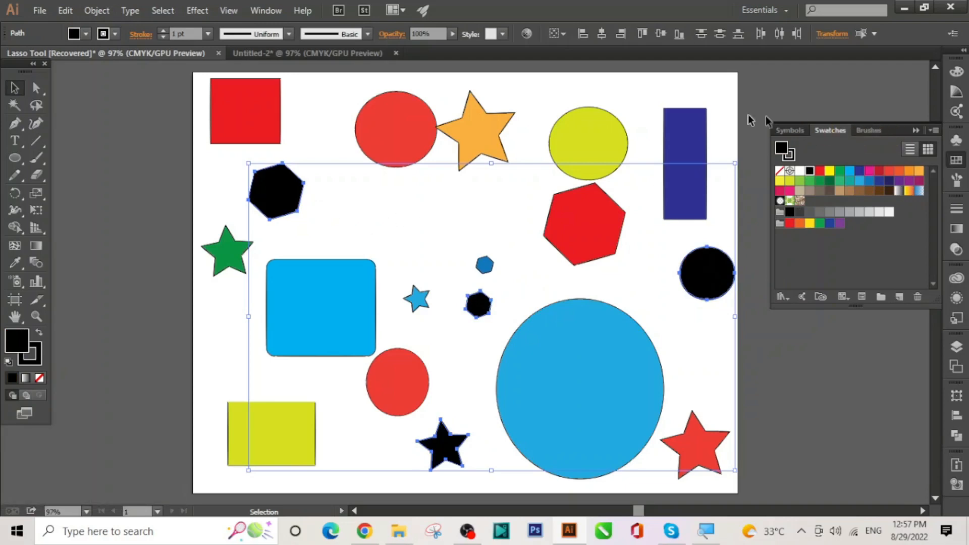
left_click(685, 95)
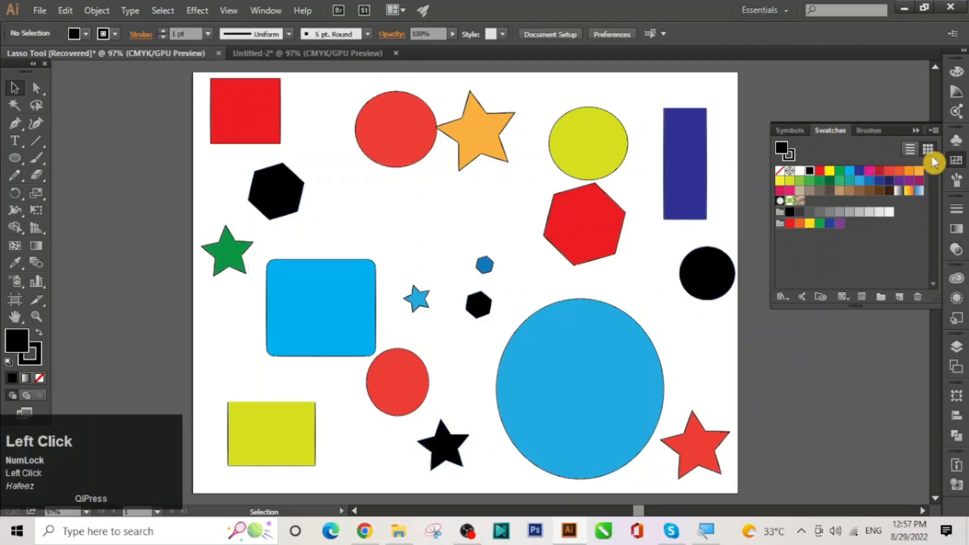
left_click(917, 131)
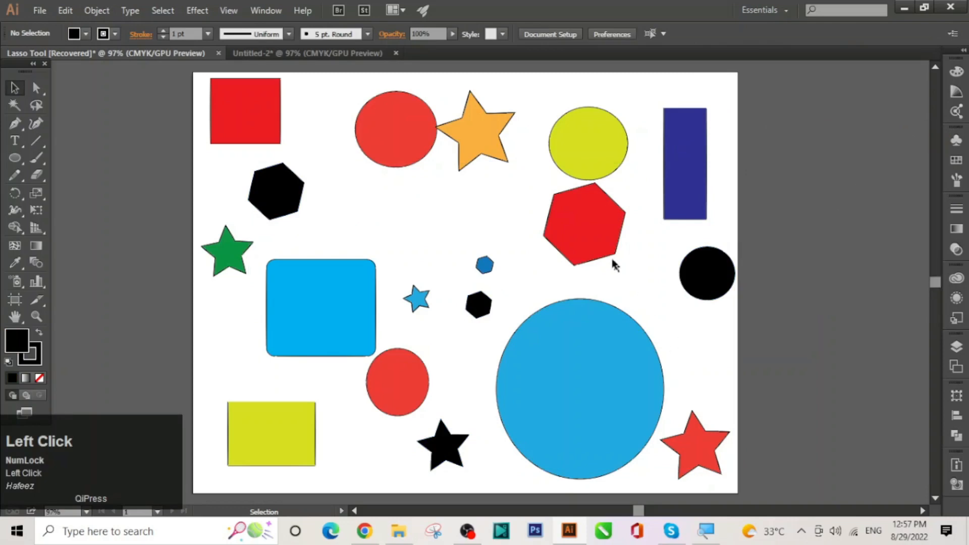
Lasso the orange star's lower-right tip, stretch it diagonally down toward the red hexagon with Direct Selection, and deselect the star.
left_click(36, 105)
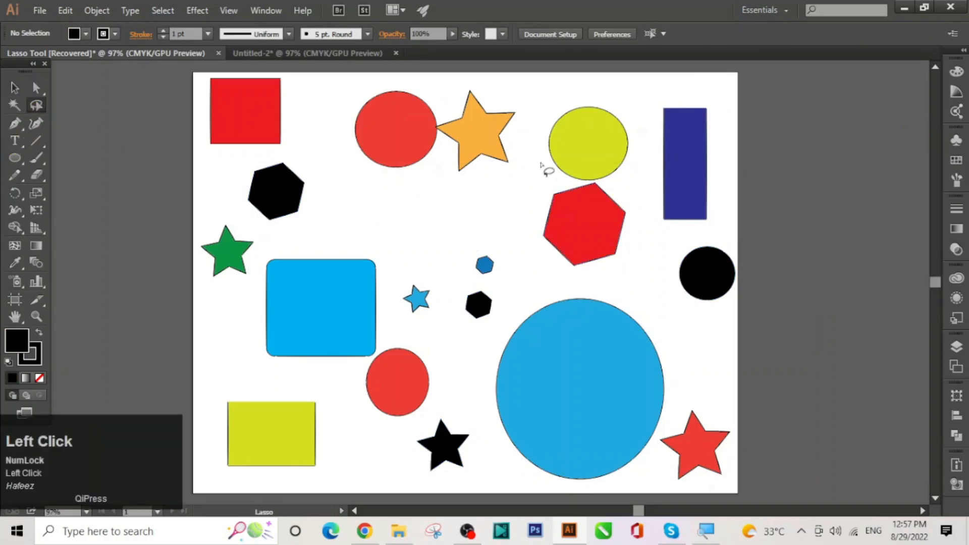
mouse_move(510, 146)
left_mouse_down()
mouse_move(491, 163)
mouse_move(496, 175)
mouse_move(517, 177)
mouse_move(520, 154)
left_mouse_up()
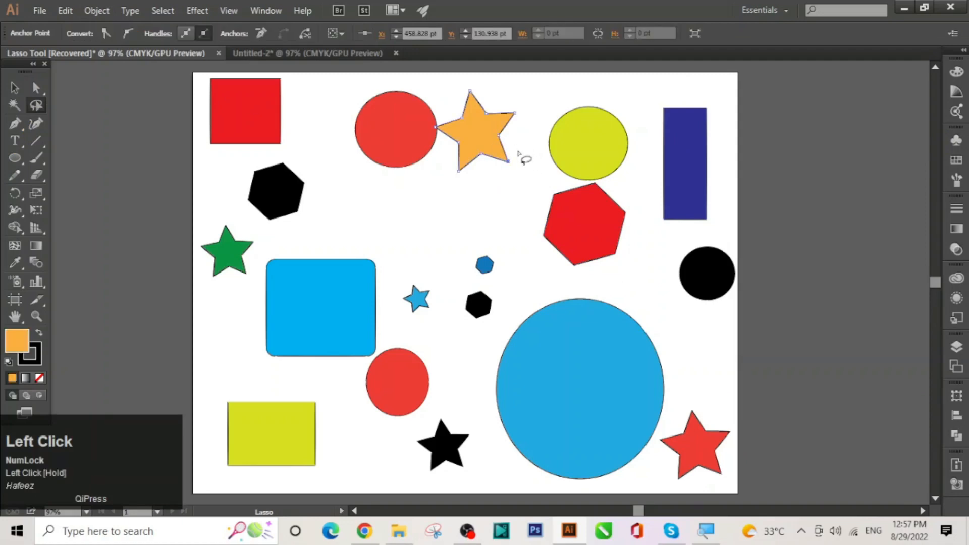
left_click(38, 90)
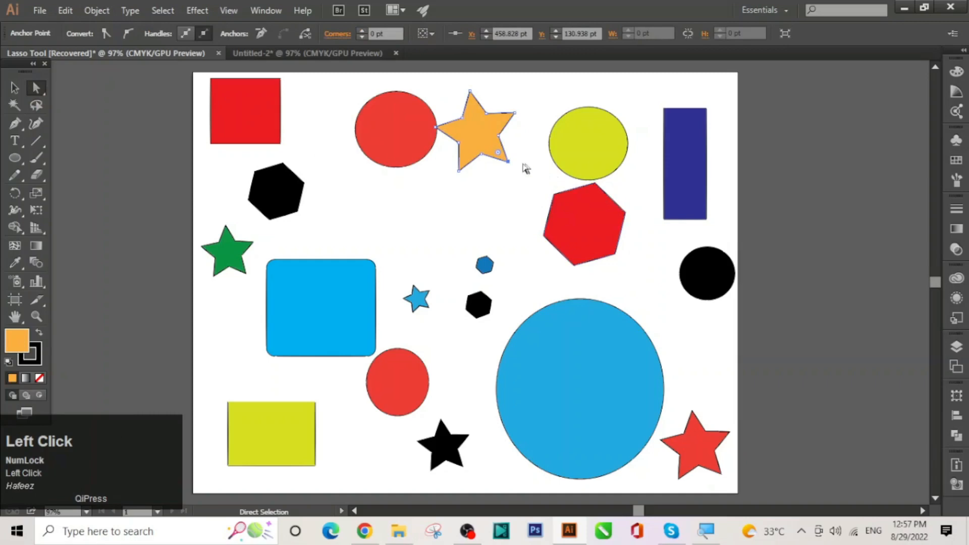
left_click_drag(512, 164, 540, 197)
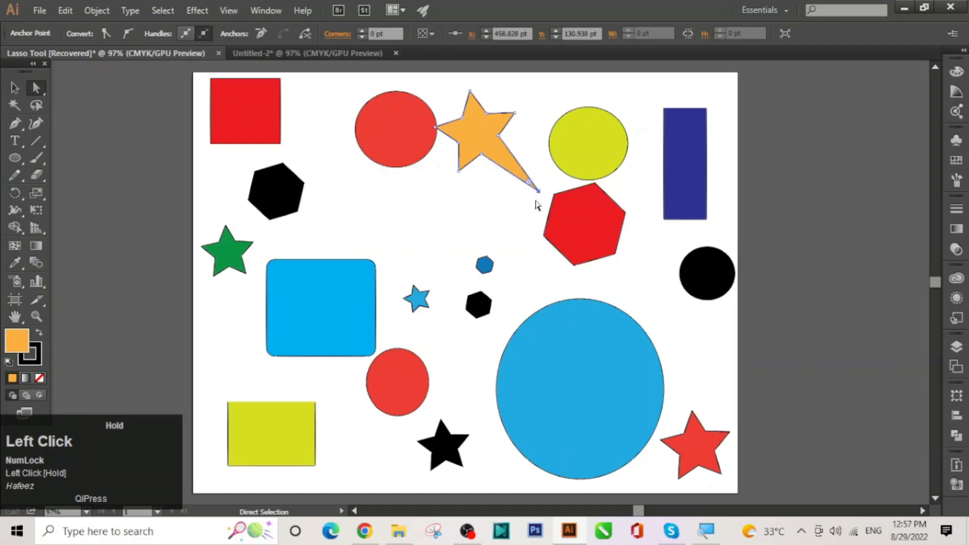
left_click(549, 197)
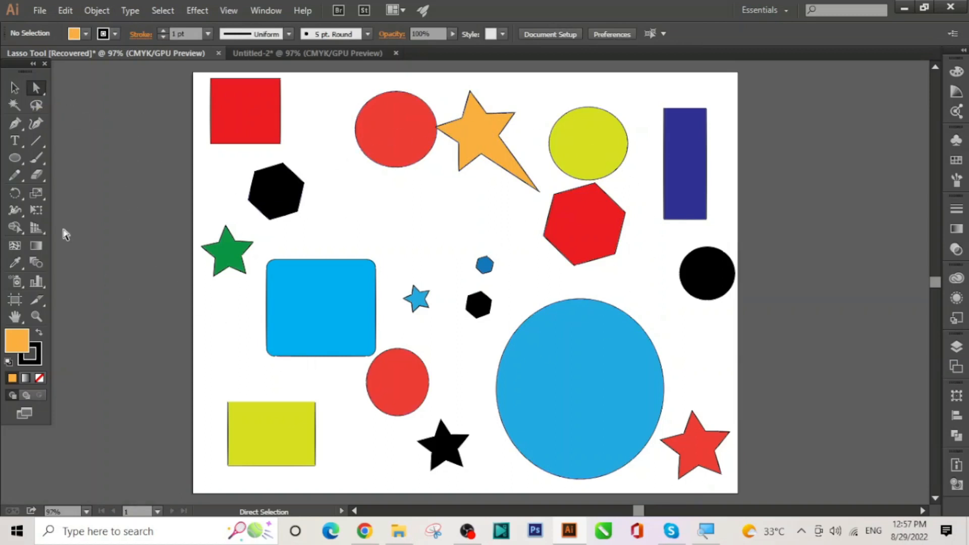
key("ctrl")
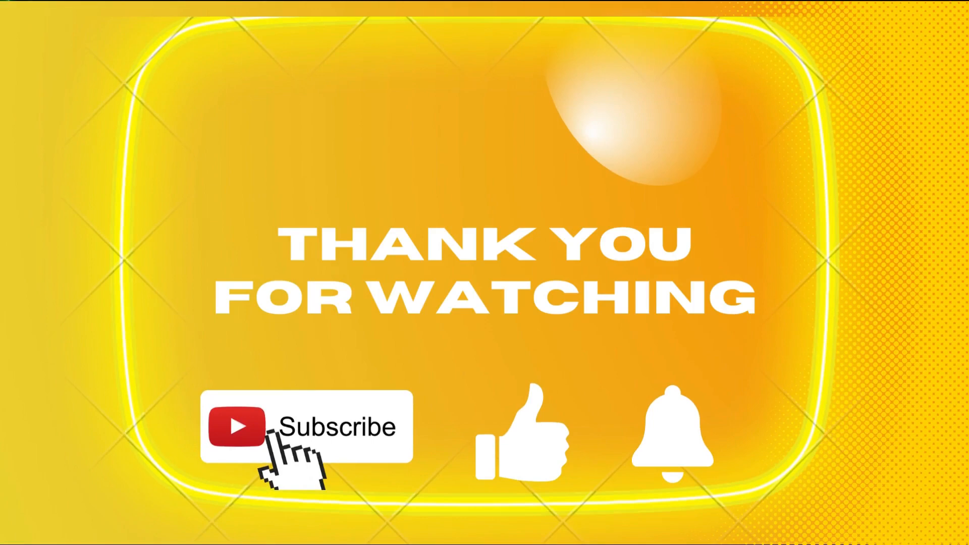